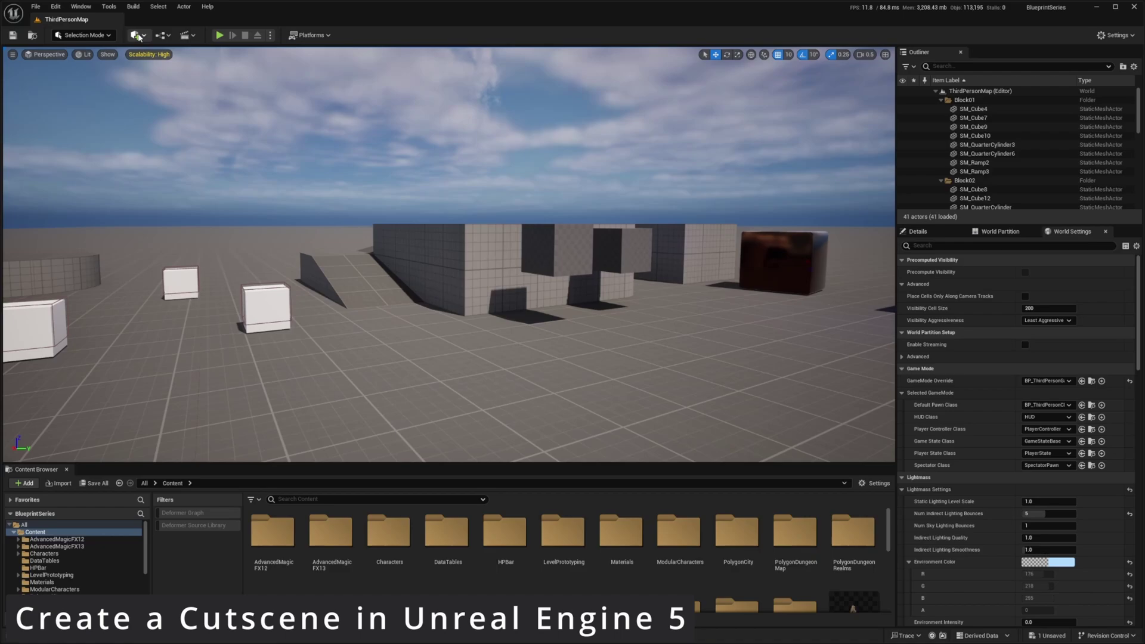
Add a Cine Camera Actor to the level and move it to the open floor facing the Third Person Template text
{"action": "left_click", "coordinate": [138, 36]}
{"action": "mouse_move", "coordinate": [191, 190]}
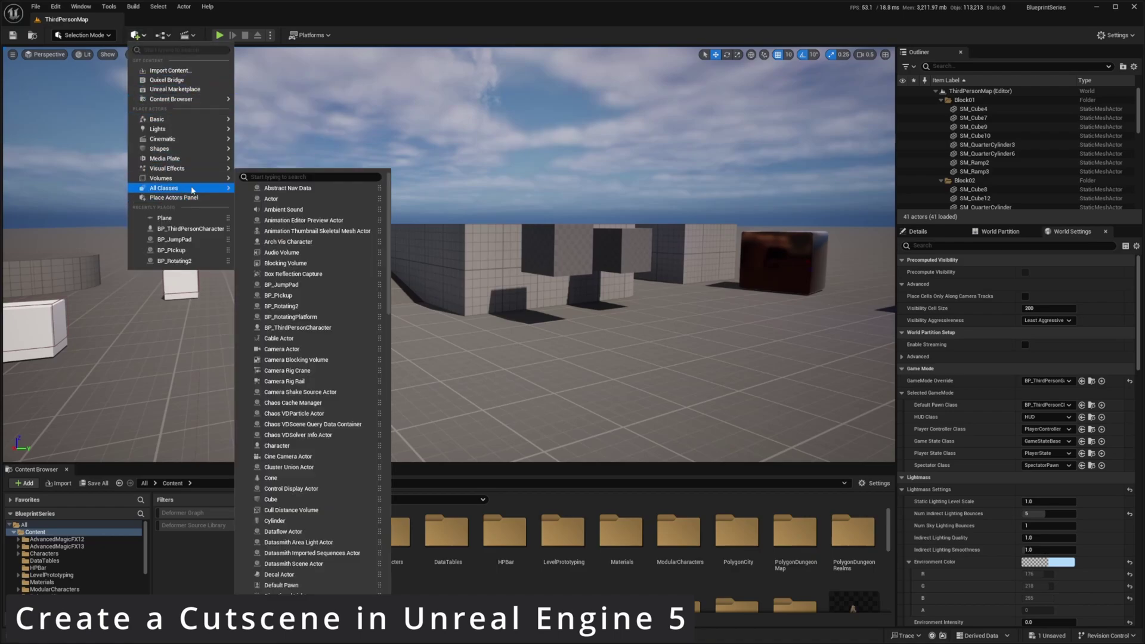
{"action": "type", "text": "cine"}
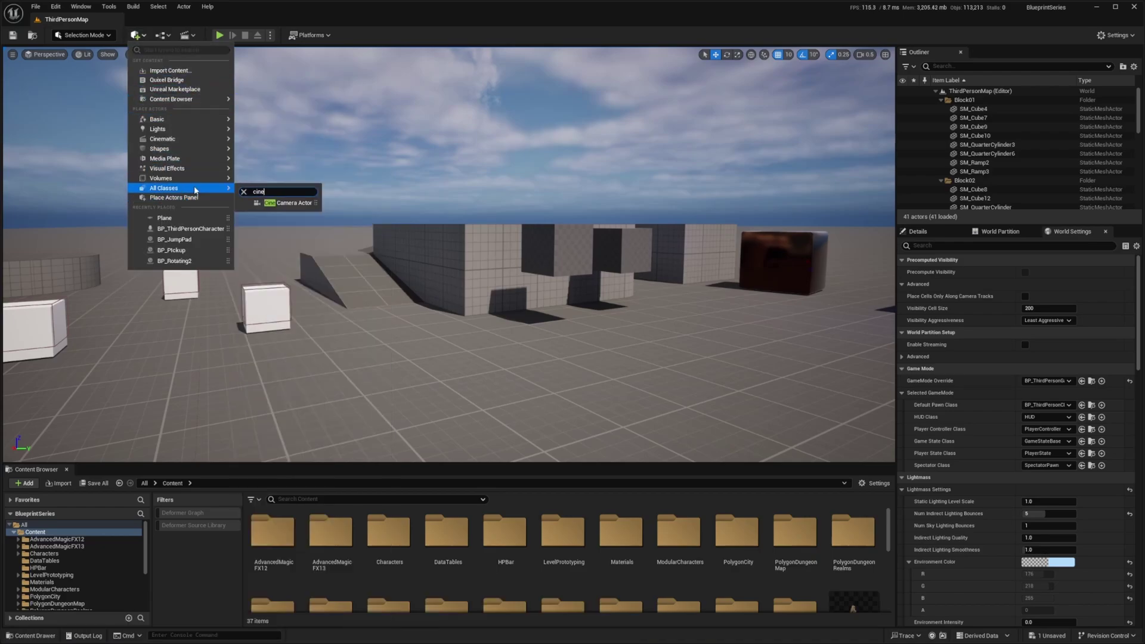
{"action": "left_click", "coordinate": [288, 203]}
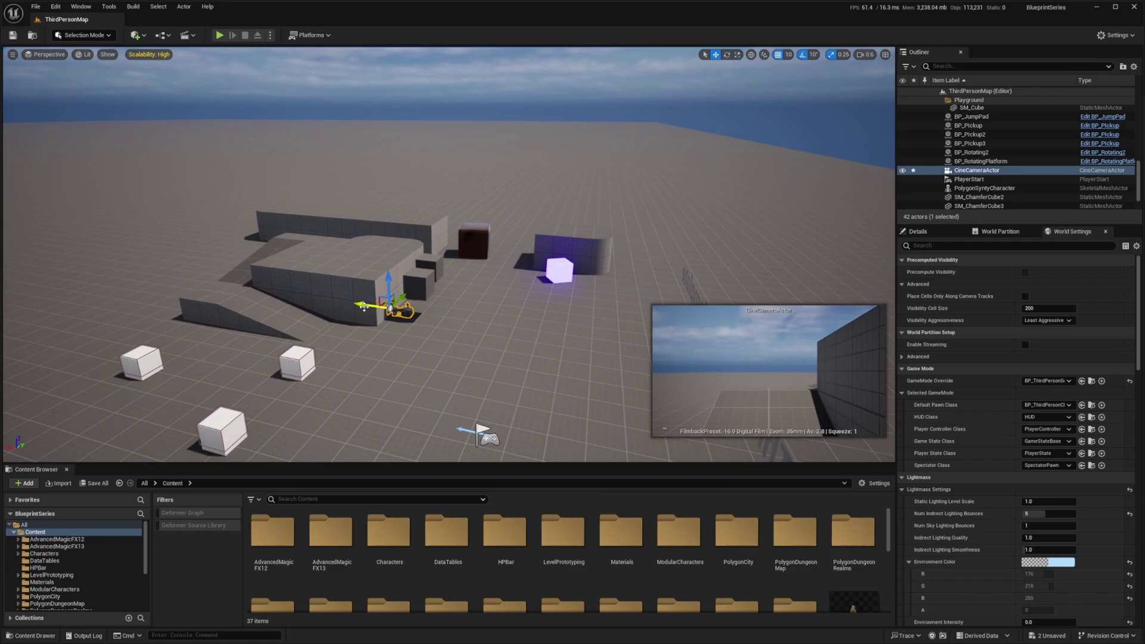
{"action": "left_click_drag", "start_coordinate": [363, 306], "coordinate": [835, 364]}
{"action": "right_click_drag", "start_coordinate": [673, 222], "coordinate": [770, 223]}
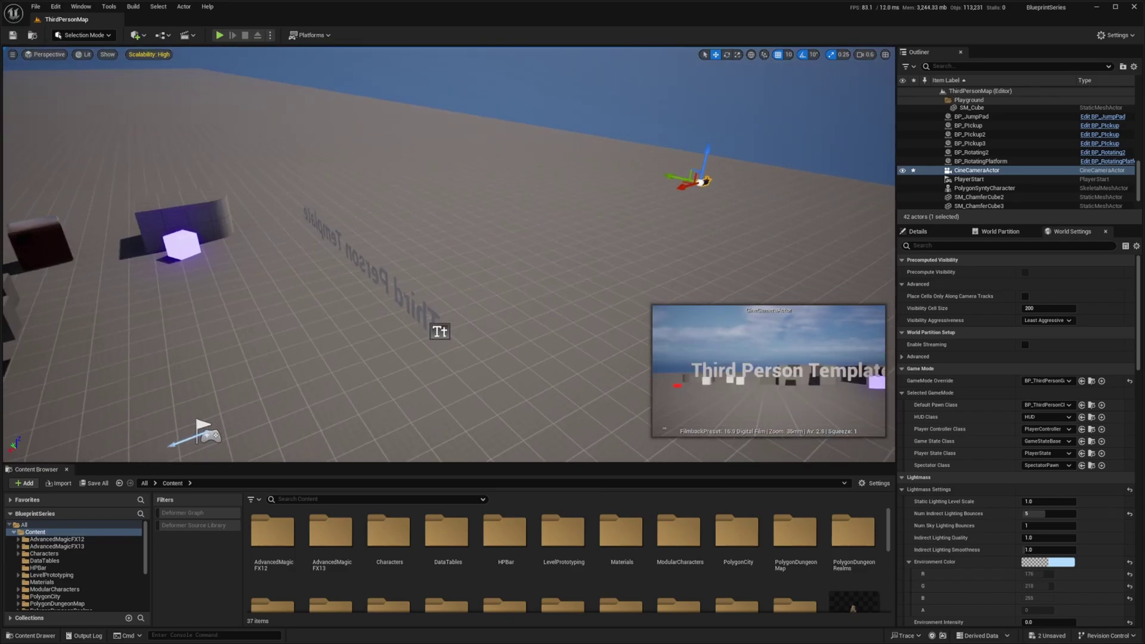
{"action": "key", "text": "f"}
Add a level sequence and save it as NewLevelSequence in the Content folder
{"action": "left_click", "coordinate": [188, 35]}
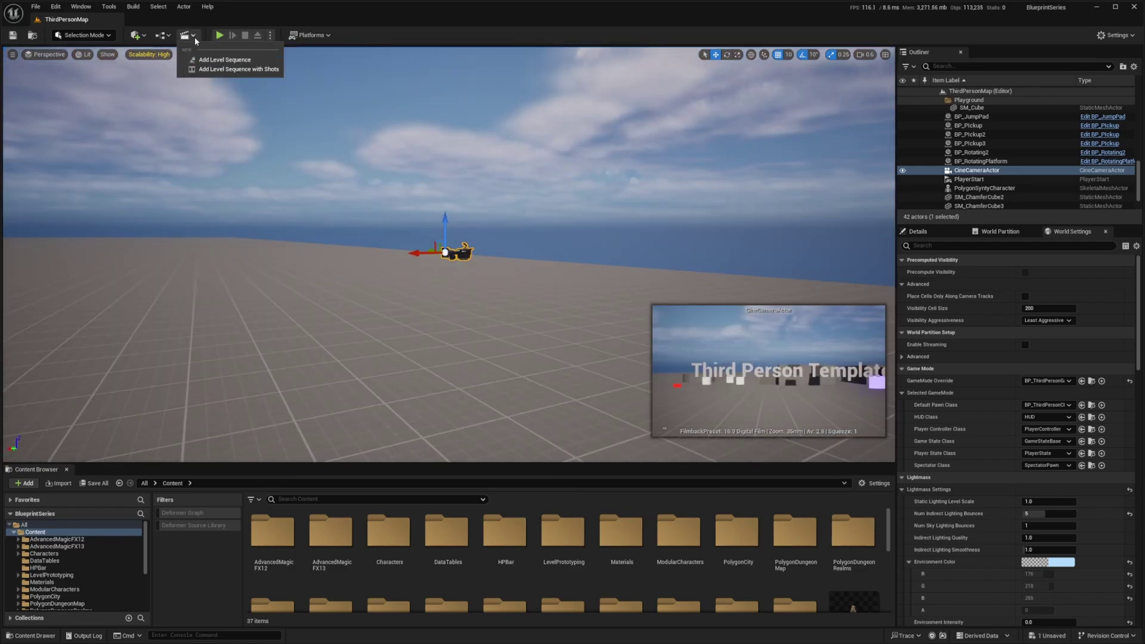
{"action": "left_click", "coordinate": [216, 61]}
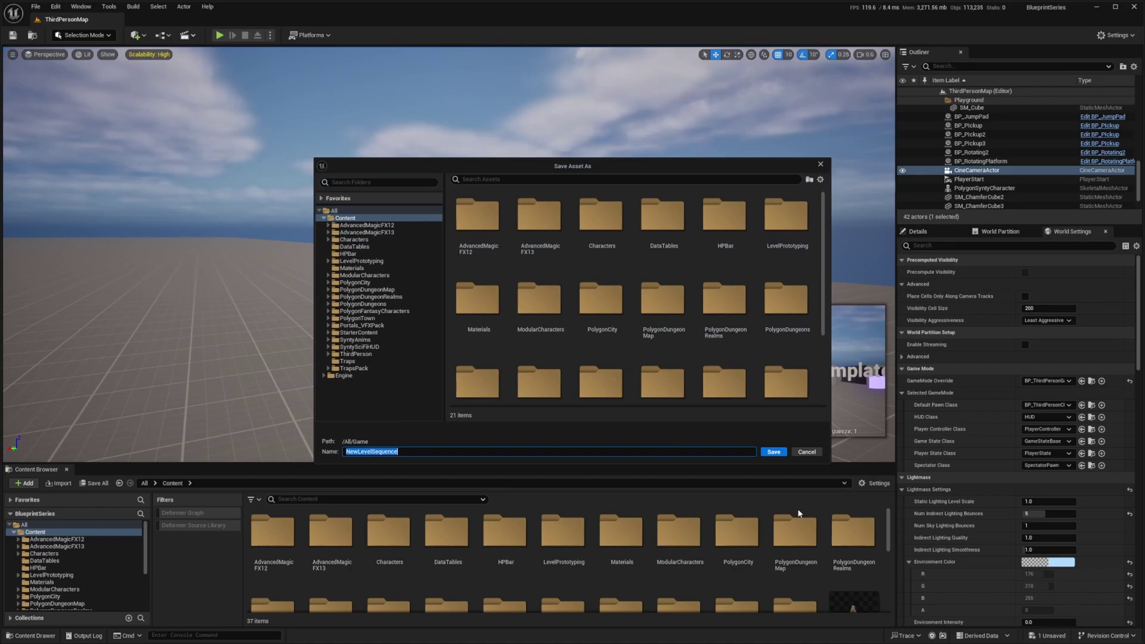
{"action": "left_click", "coordinate": [773, 452]}
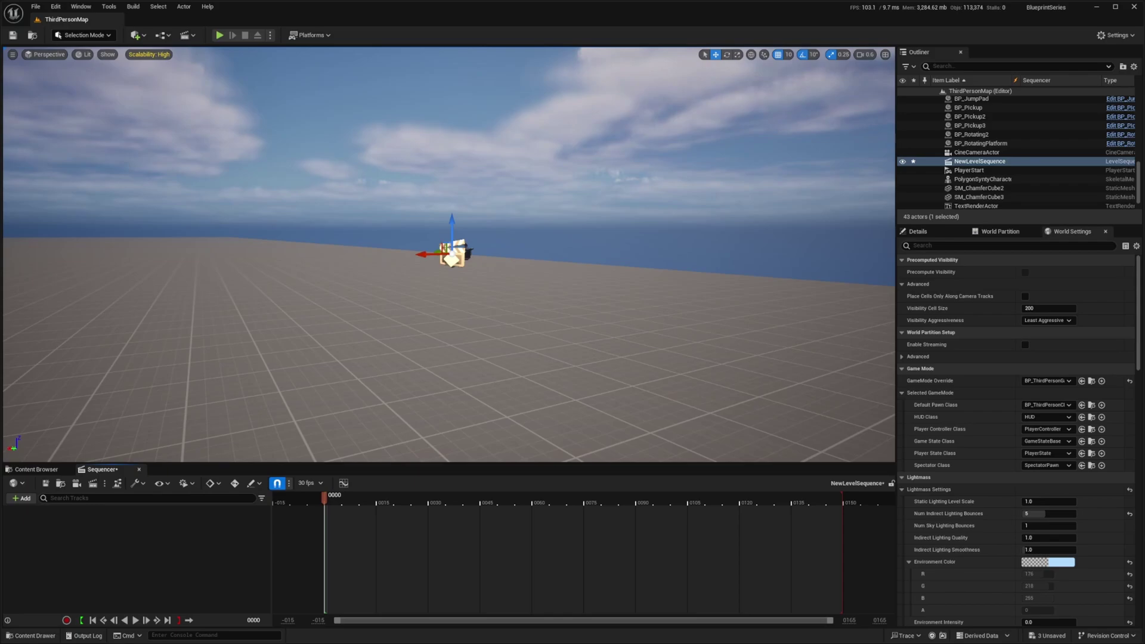
Shorten the sequence's playback range to end at frame 120 and play it back
{"action": "scroll", "coordinate": [377, 519], "scroll_direction": "down", "scroll_amount": 5, "text": "ctrl"}
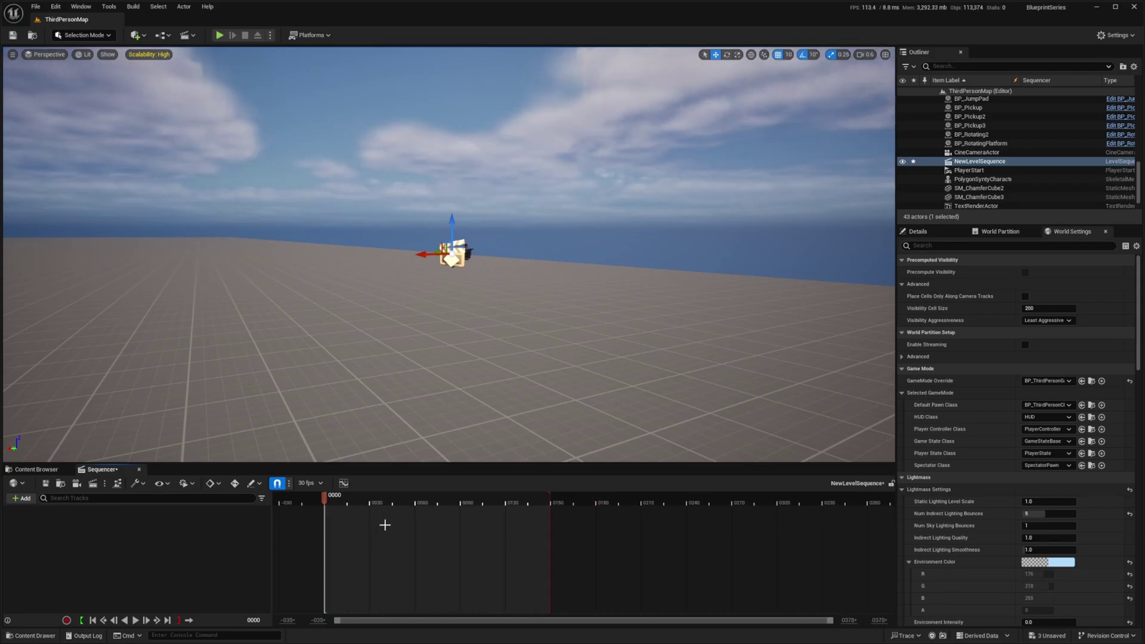
{"action": "scroll", "coordinate": [380, 526], "scroll_direction": "down", "scroll_amount": 3, "text": "ctrl"}
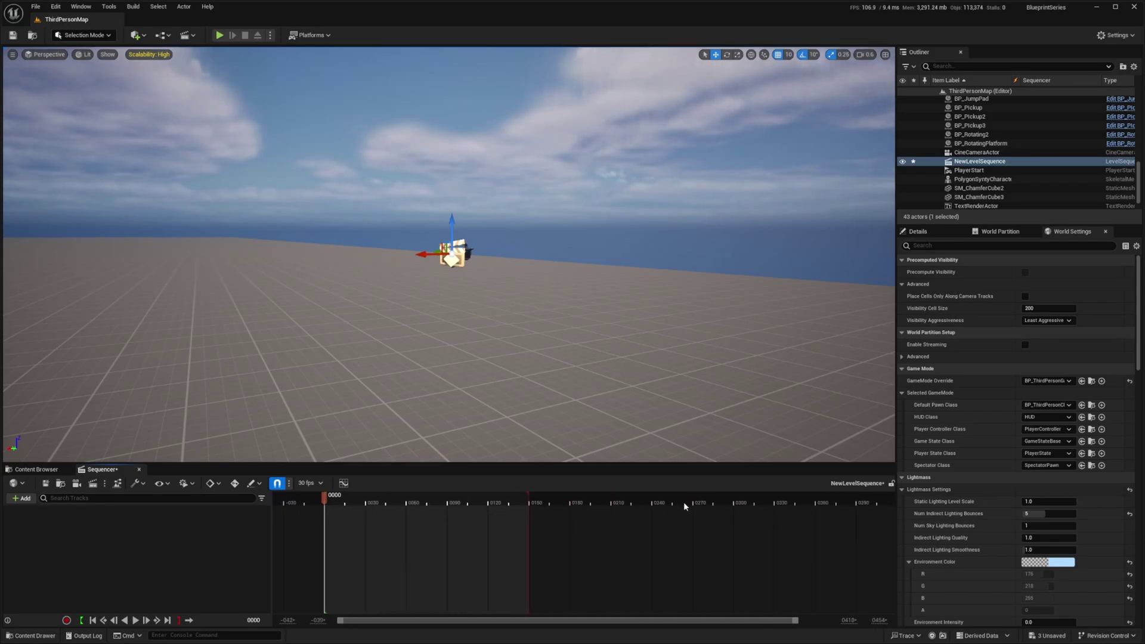
{"action": "mouse_move", "coordinate": [528, 494]}
{"action": "left_mouse_down"}
{"action": "mouse_move", "coordinate": [704, 495]}
{"action": "mouse_move", "coordinate": [487, 498]}
{"action": "left_mouse_up"}
{"action": "key", "text": "space"}
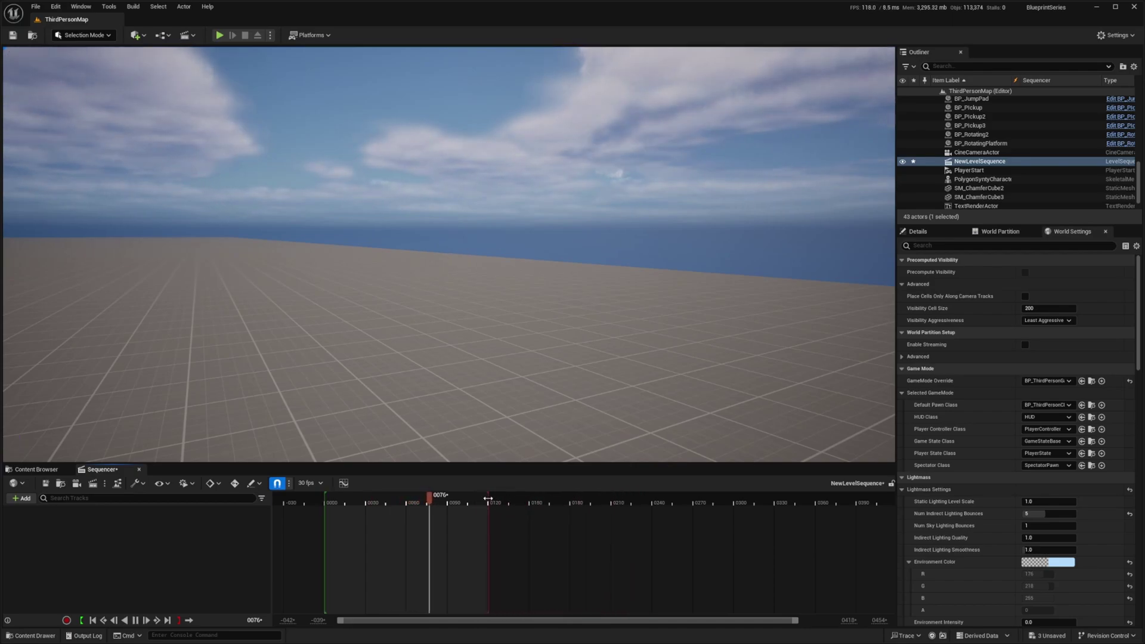
Set the sequence's display rate to 120 fps and test its playback
{"action": "left_click", "coordinate": [314, 482]}
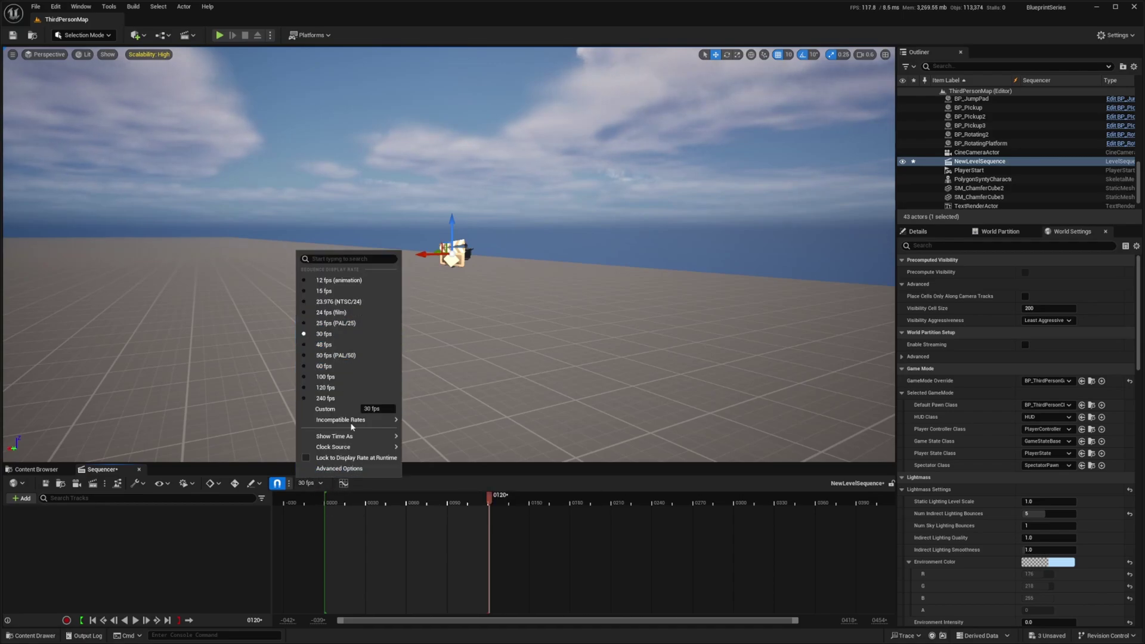
{"action": "left_click", "coordinate": [325, 388]}
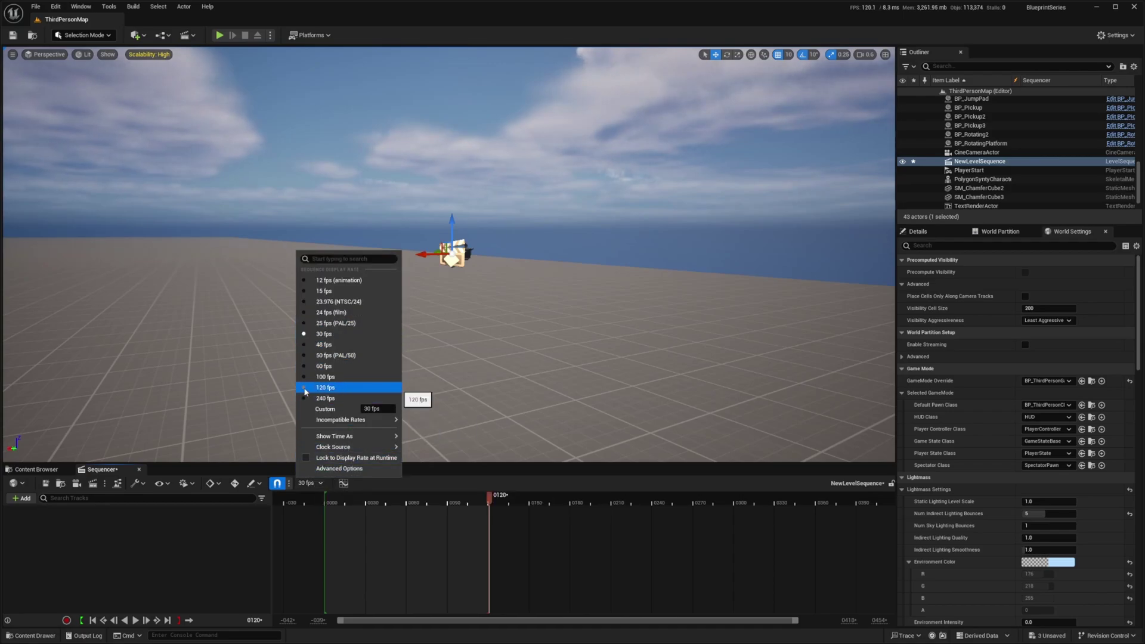
{"action": "left_click", "coordinate": [488, 498]}
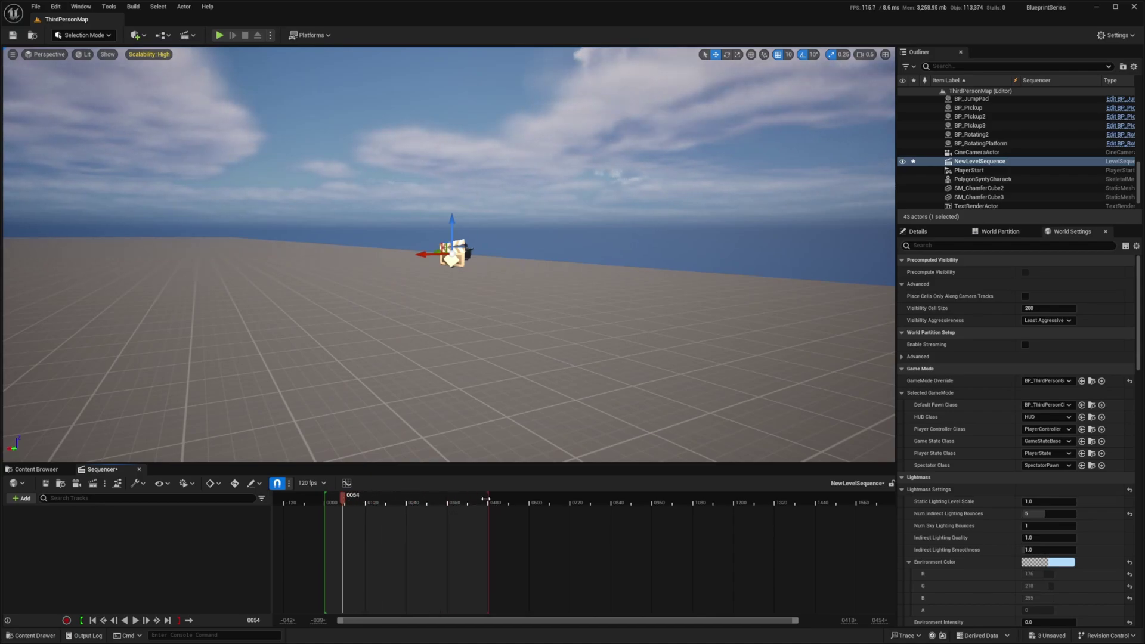
{"action": "left_click_drag", "start_coordinate": [496, 497], "coordinate": [488, 496]}
{"action": "key", "text": "space"}
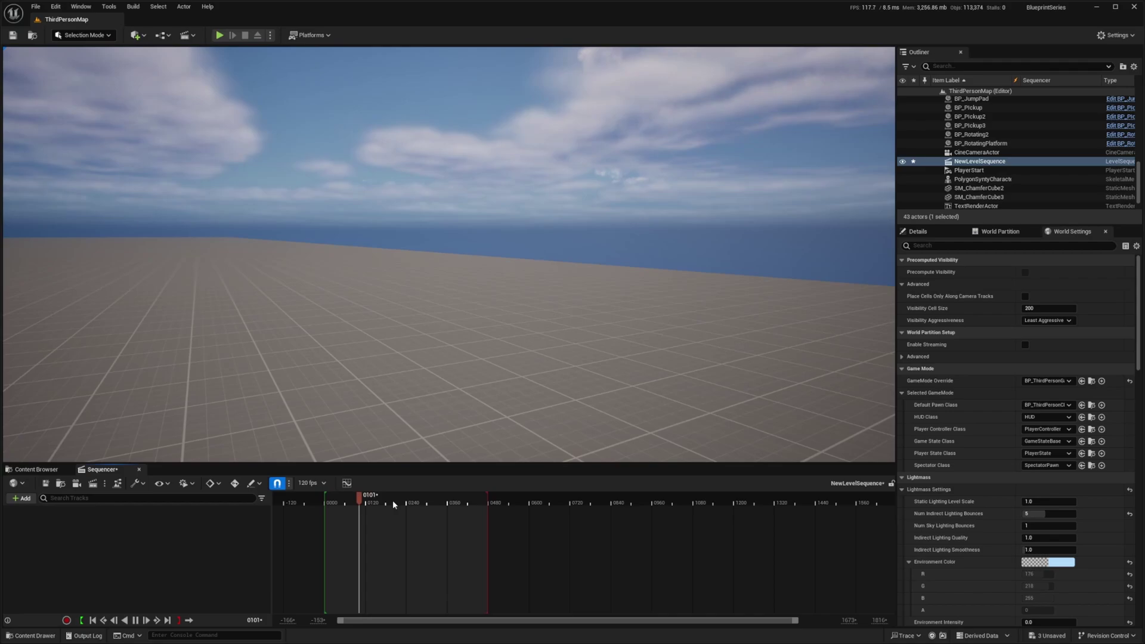
{"action": "key", "text": "space"}
{"action": "left_click", "coordinate": [314, 484]}
{"action": "left_click", "coordinate": [313, 484]}
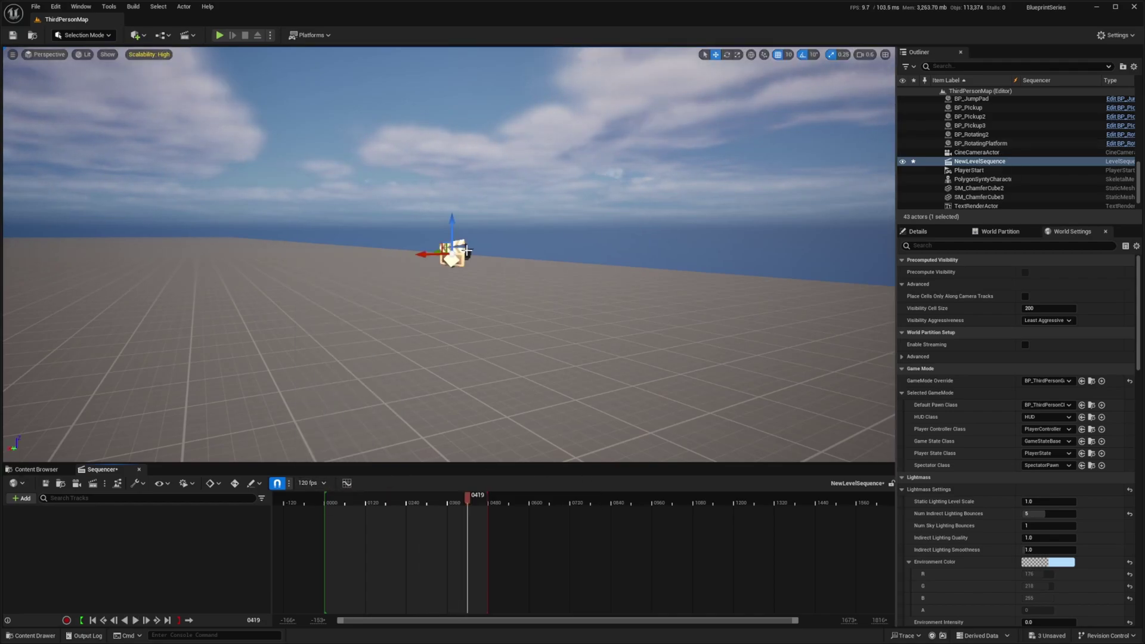
Add the CineCameraActor to the sequence as a track and enlarge the Sequencer area
{"action": "left_click", "coordinate": [977, 152]}
{"action": "left_click_drag", "start_coordinate": [977, 152], "coordinate": [107, 528]}
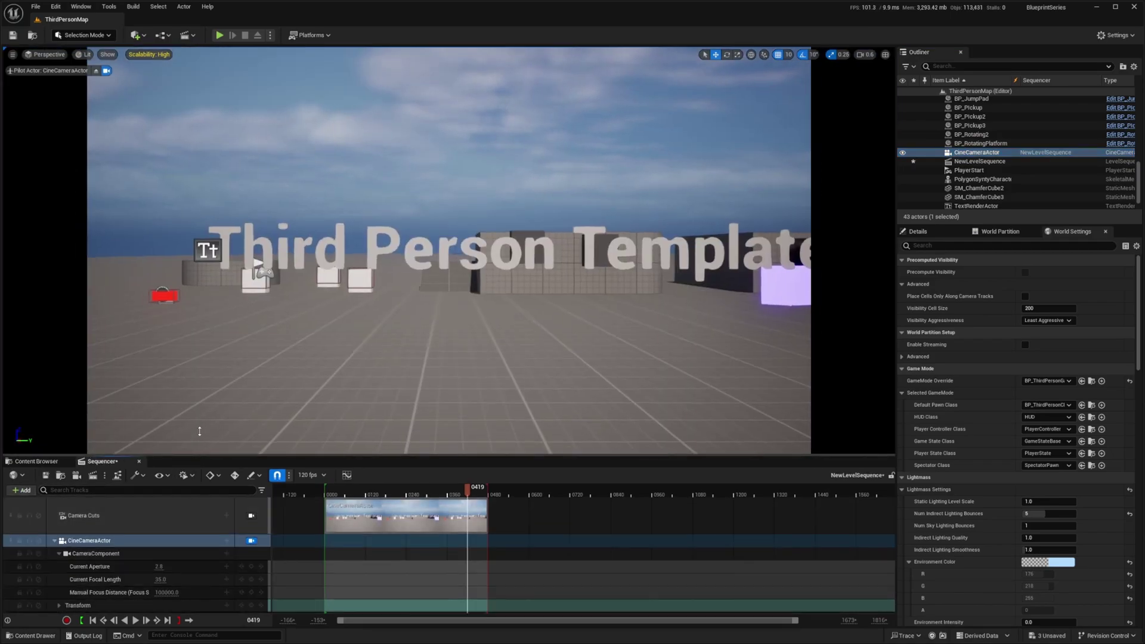
{"action": "left_click_drag", "start_coordinate": [198, 461], "coordinate": [199, 410]}
Try moving the piloted cine camera backward, then leave its view and look through it again
{"action": "right_click_drag", "start_coordinate": [448, 238], "coordinate": [448, 239]}
{"action": "key", "text": "s"}
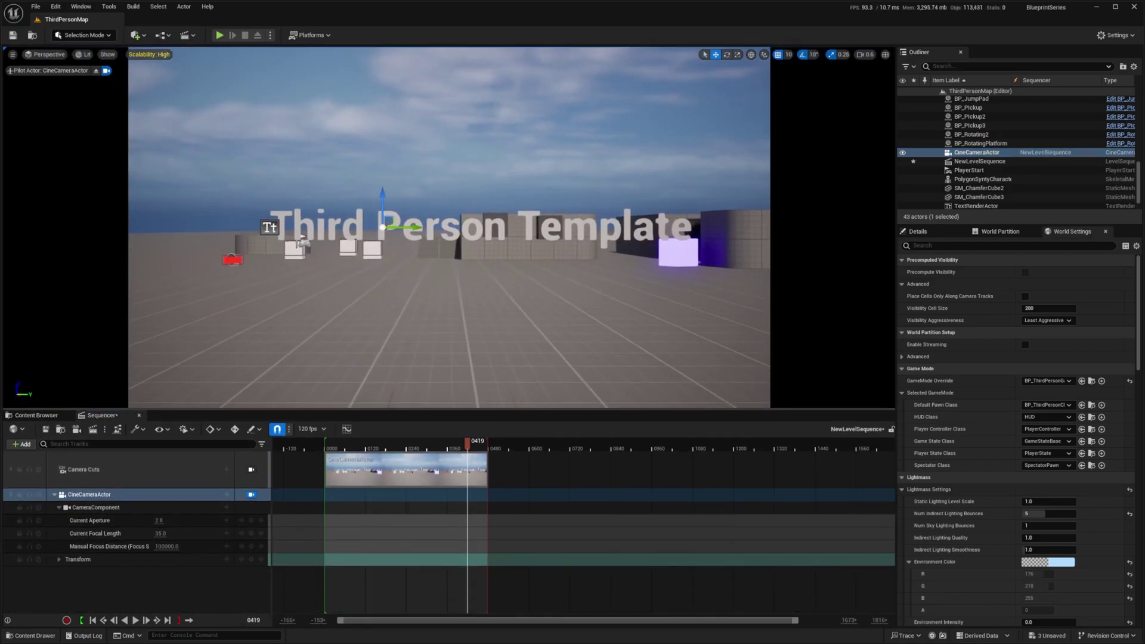
{"action": "left_click", "coordinate": [96, 71]}
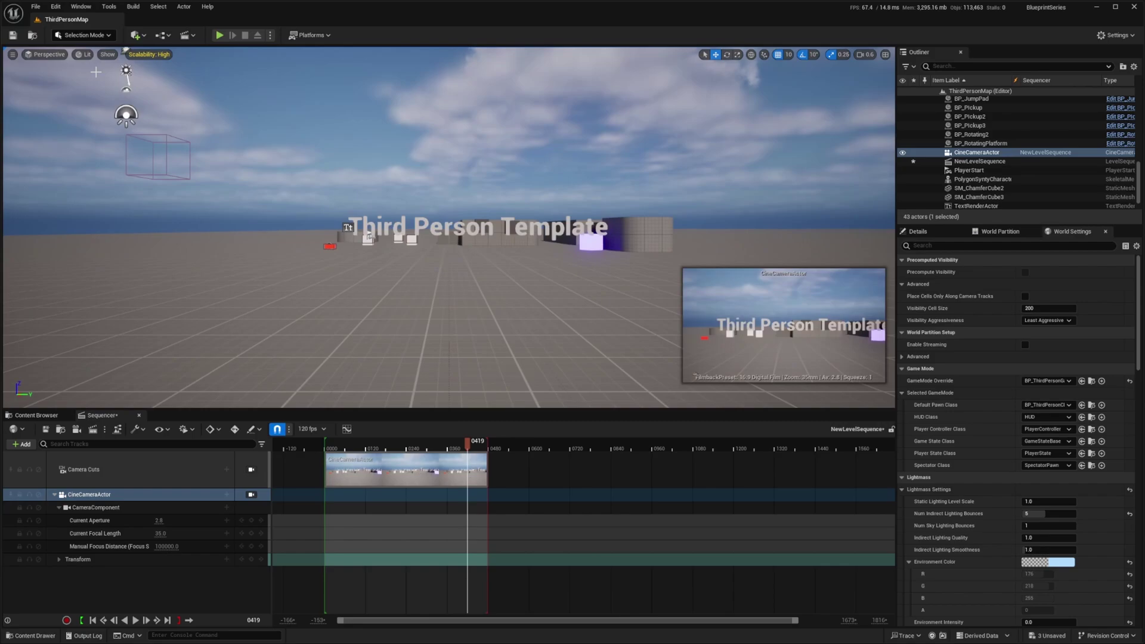
{"action": "right_click_drag", "start_coordinate": [251, 176], "coordinate": [267, 176]}
{"action": "key", "text": "s"}
{"action": "left_click", "coordinate": [251, 494]}
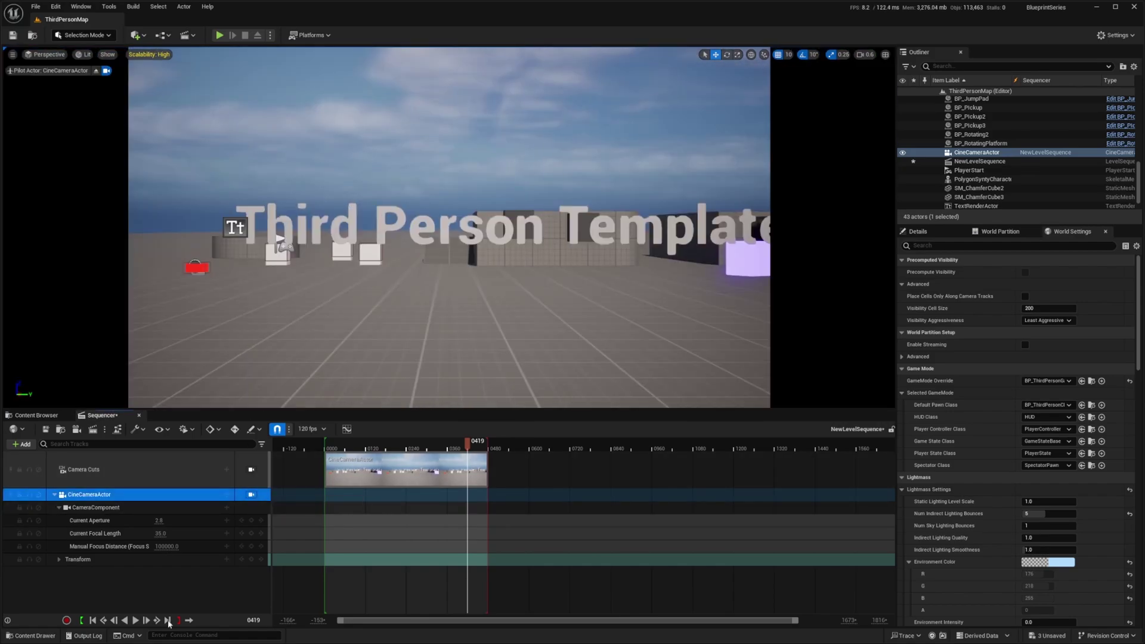
Frame the opening shot through the cine camera and add a Transform keyframe at frame 0
{"action": "left_click", "coordinate": [60, 559]}
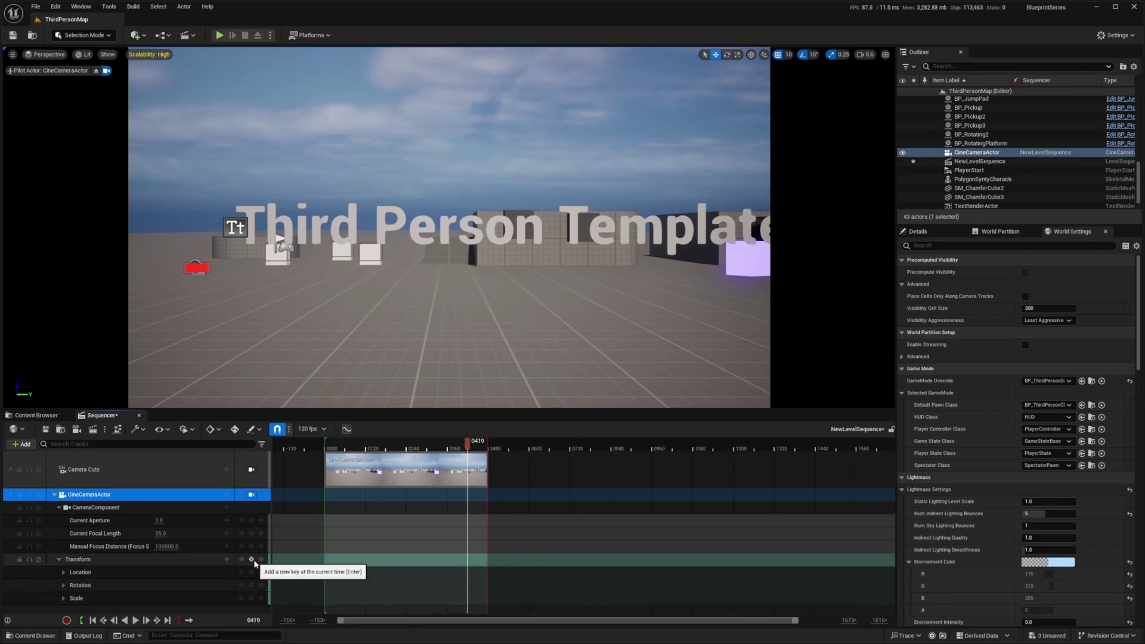
{"action": "left_click_drag", "start_coordinate": [474, 447], "coordinate": [325, 448]}
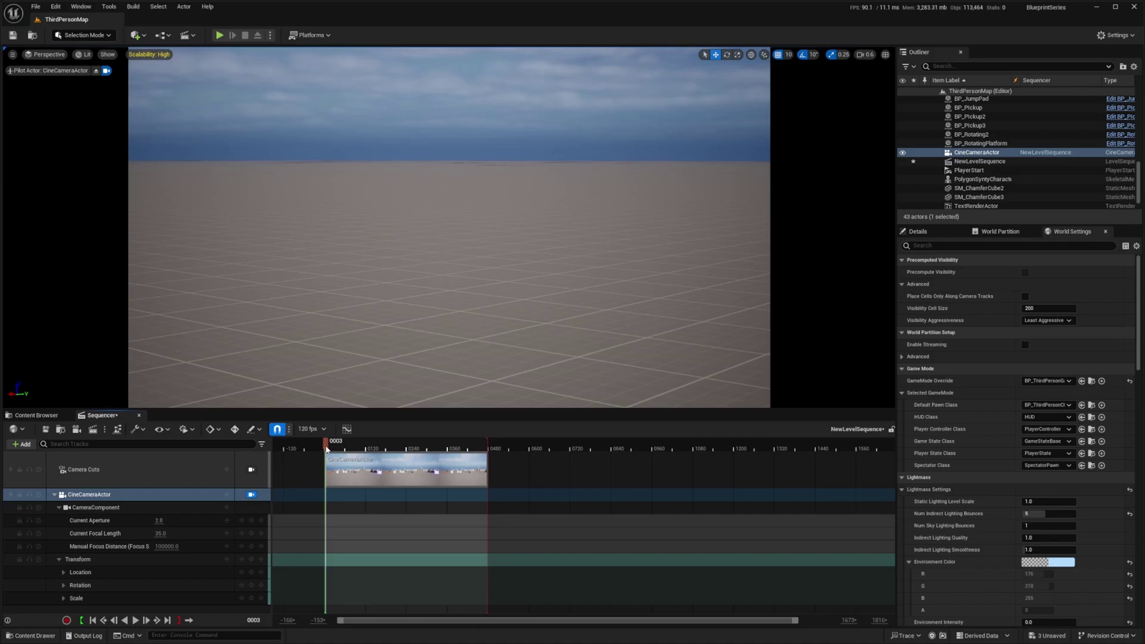
{"action": "left_click", "coordinate": [325, 449]}
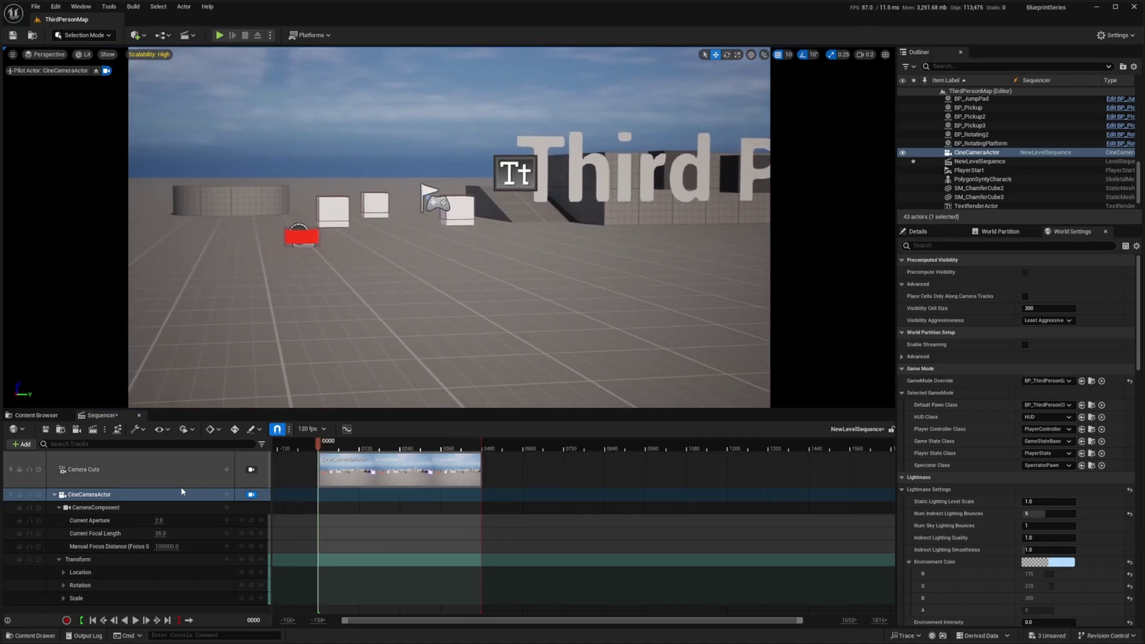
{"action": "left_click", "coordinate": [251, 560]}
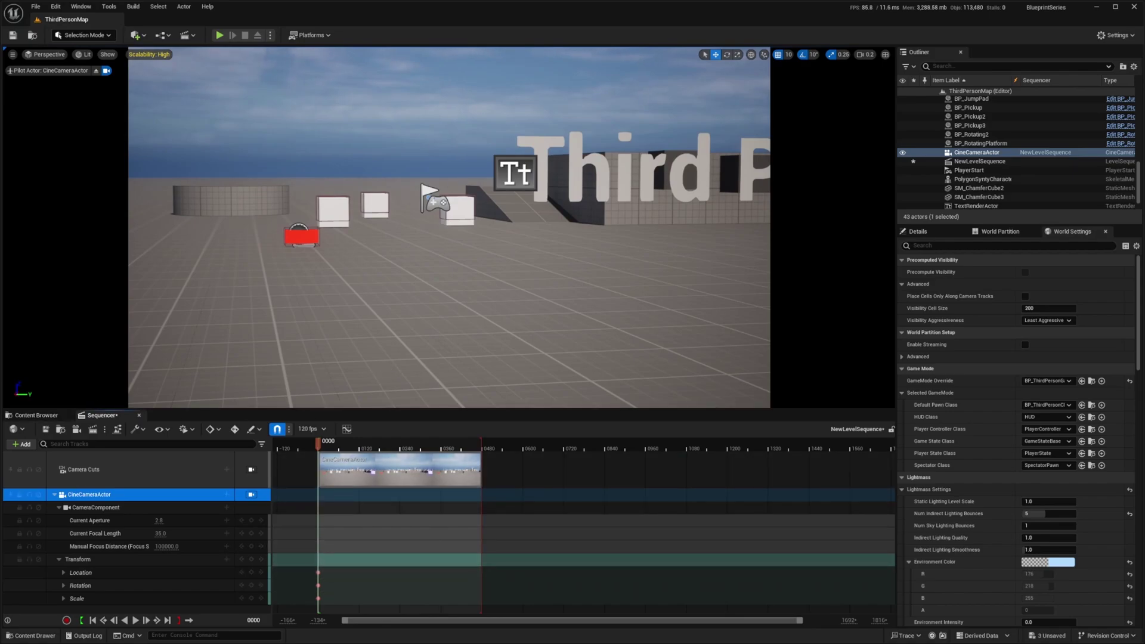
At the end of the sequence, fly the camera behind the Third Person text and add a second Transform keyframe
{"action": "left_click", "coordinate": [482, 441]}
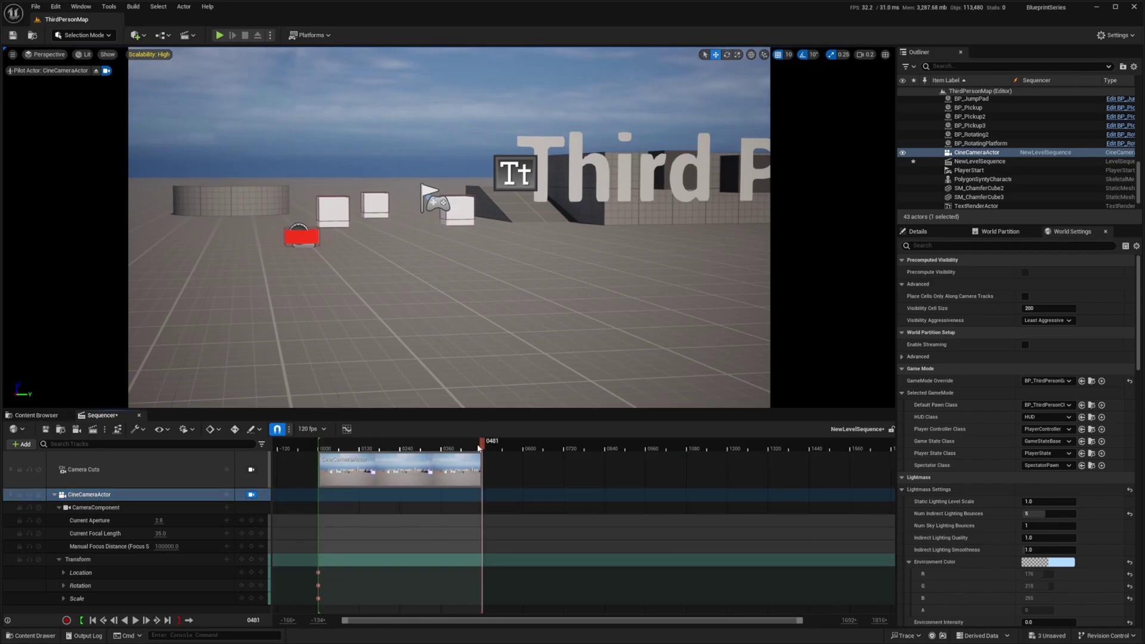
{"action": "right_click_drag", "start_coordinate": [449, 227], "coordinate": [477, 247]}
{"action": "scroll", "coordinate": [480, 248], "scroll_direction": "down", "scroll_amount": 4}
{"action": "right_click_drag", "start_coordinate": [403, 227], "coordinate": [321, 232]}
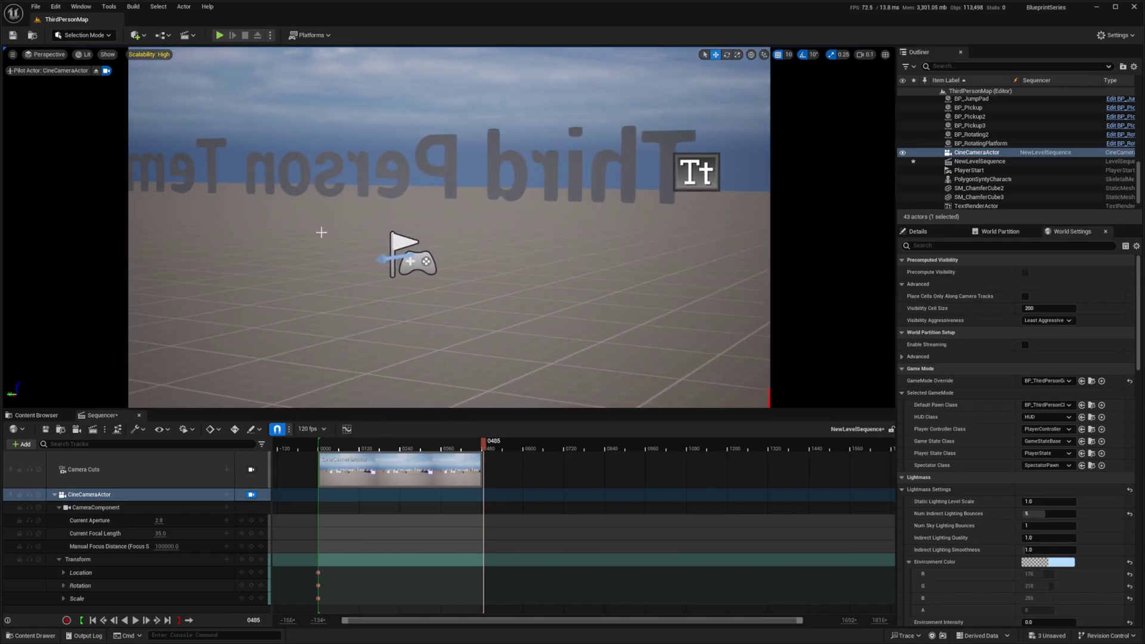
{"action": "left_click", "coordinate": [252, 559]}
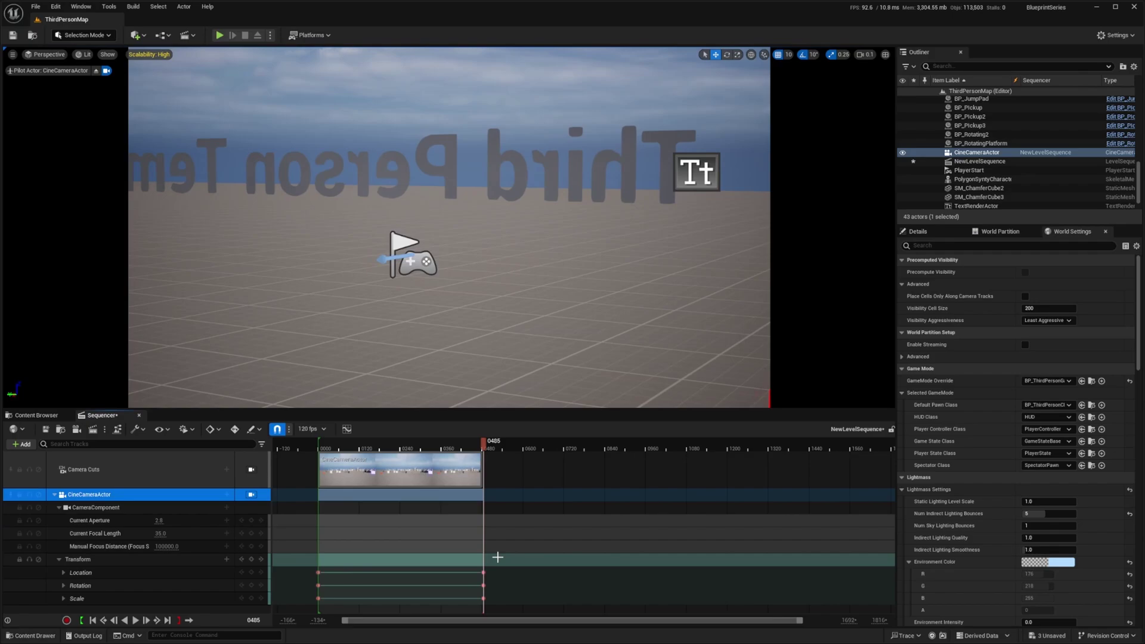
Save the work, scrub the sequence back to frame 0, and stop piloting the cine camera
{"action": "key", "text": "ctrl+s"}
{"action": "left_click_drag", "start_coordinate": [483, 448], "coordinate": [317, 423]}
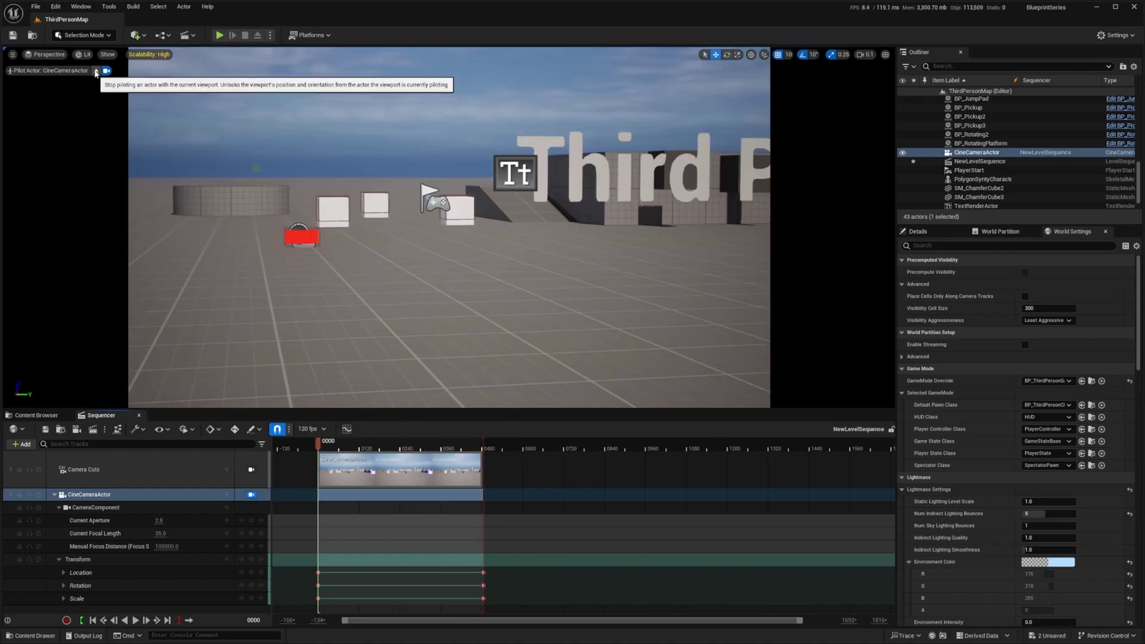
{"action": "left_click", "coordinate": [95, 71]}
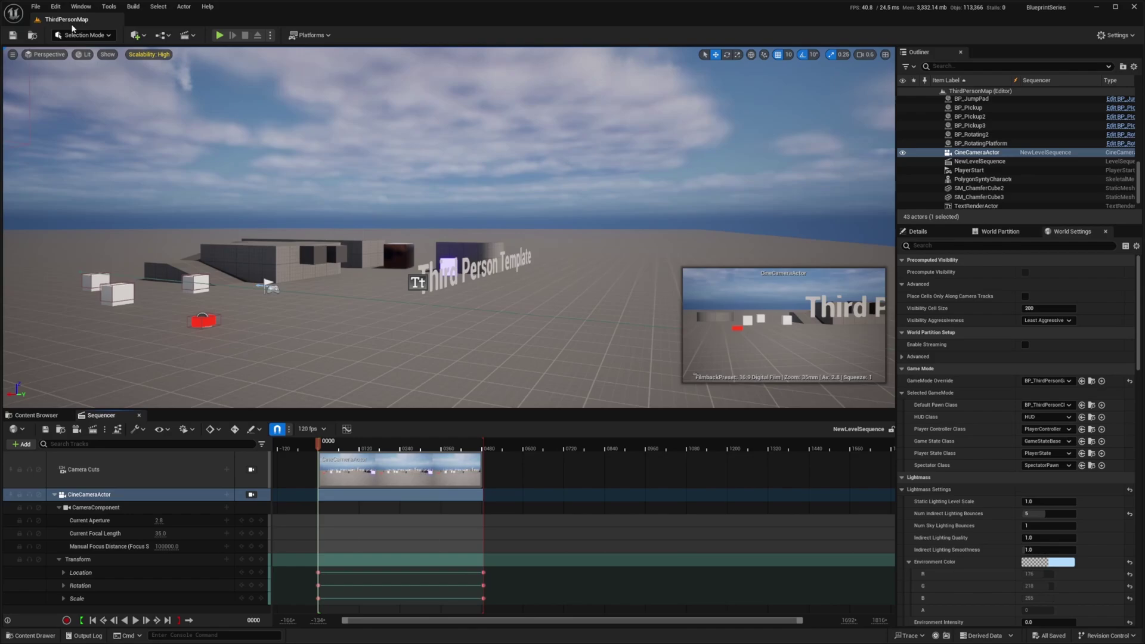
Add a Trigger Volume to the level
{"action": "left_click", "coordinate": [136, 36]}
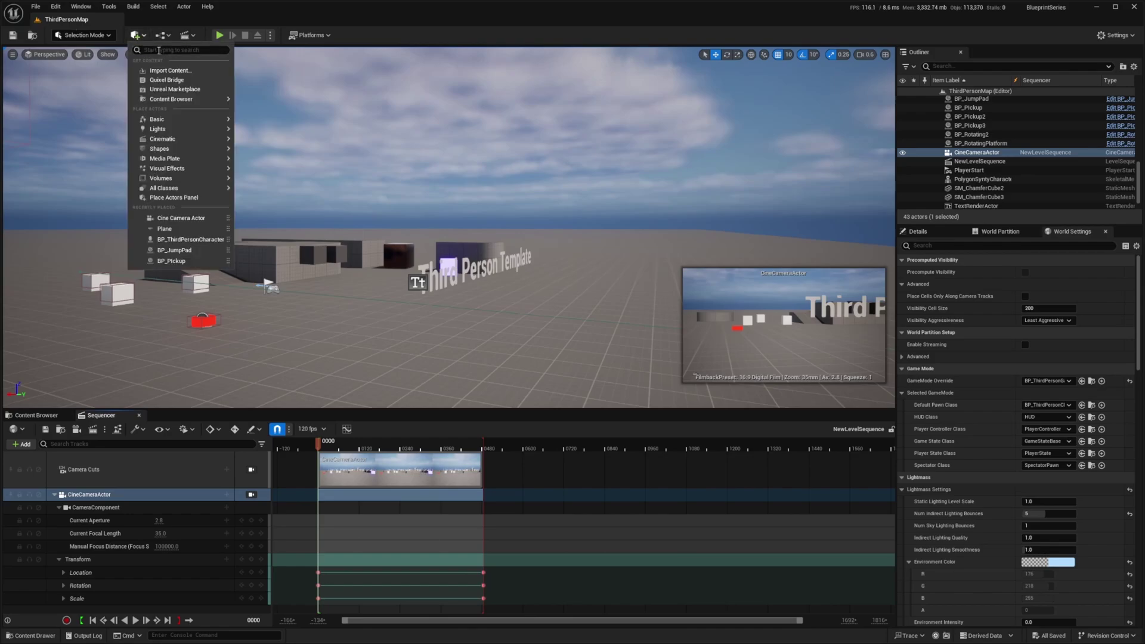
{"action": "type", "text": "trigger"}
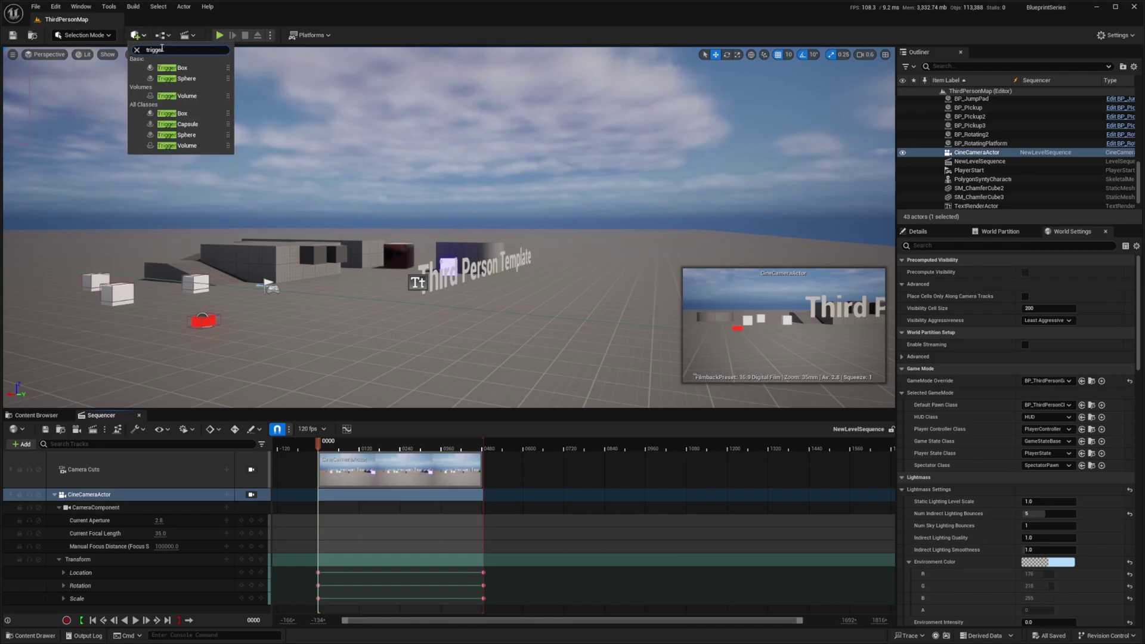
{"action": "left_click", "coordinate": [184, 94]}
Move the trigger volume over to the player start and drop it onto the floor
{"action": "right_click_drag", "start_coordinate": [358, 239], "coordinate": [406, 286]}
{"action": "right_click_drag", "start_coordinate": [465, 173], "coordinate": [492, 171]}
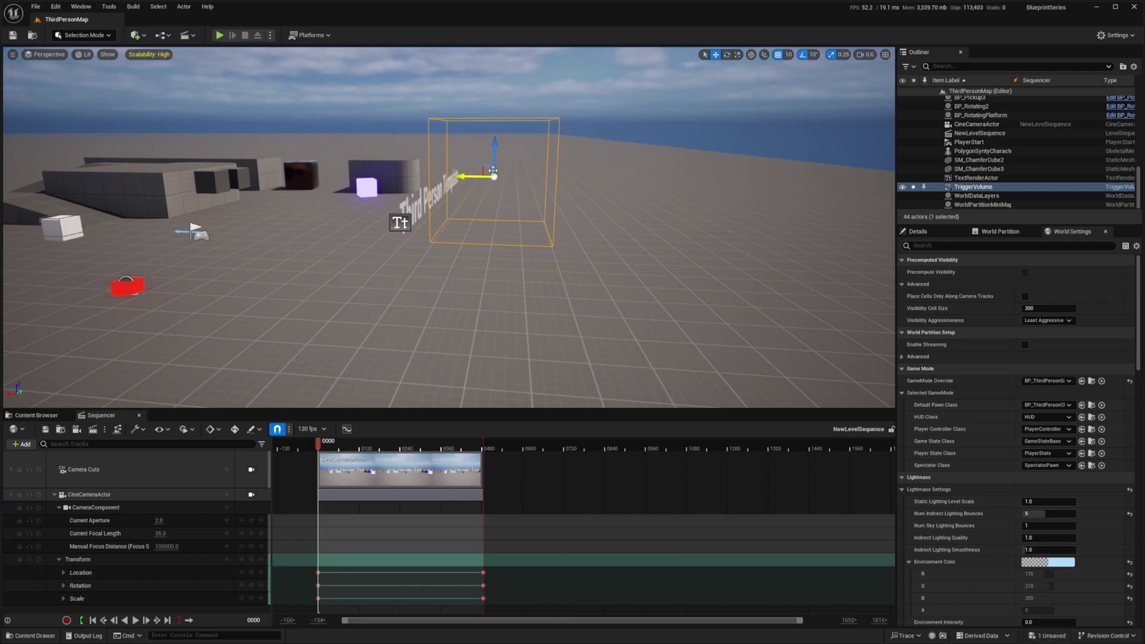
{"action": "left_click_drag", "start_coordinate": [467, 177], "coordinate": [95, 174]}
{"action": "right_click_drag", "start_coordinate": [311, 171], "coordinate": [226, 173]}
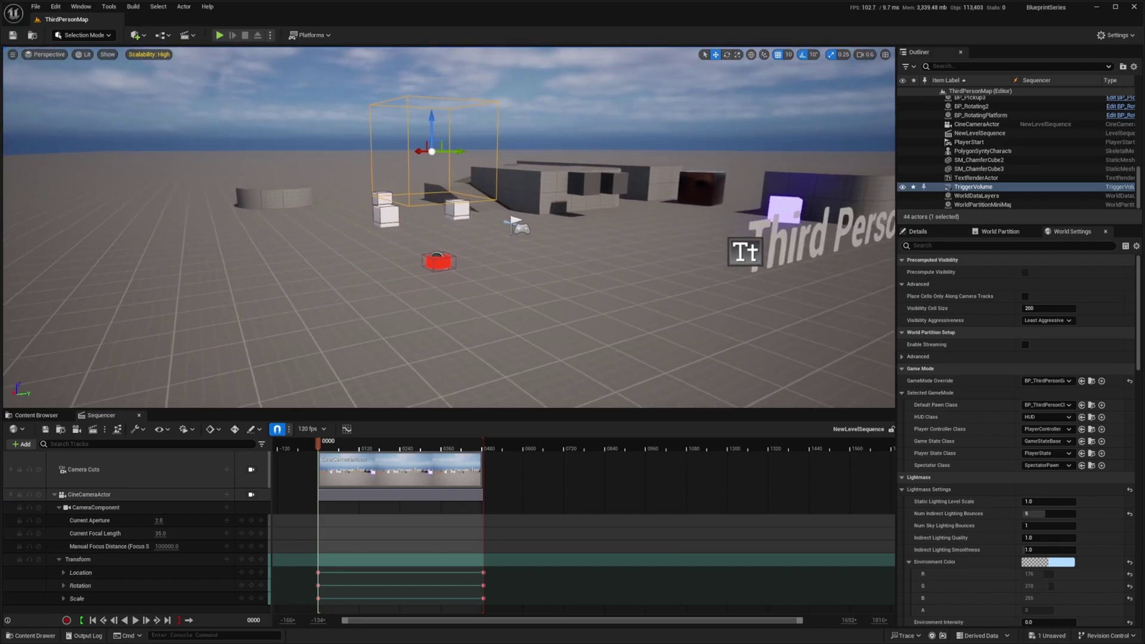
{"action": "key", "text": "End"}
{"action": "left_click_drag", "start_coordinate": [457, 240], "coordinate": [505, 218]}
{"action": "right_click_drag", "start_coordinate": [505, 219], "coordinate": [602, 262]}
{"action": "scroll", "coordinate": [512, 226], "scroll_direction": "up", "scroll_amount": 1}
Scale the trigger volume up along both horizontal axes and shift it around the player start
{"action": "key", "text": "r"}
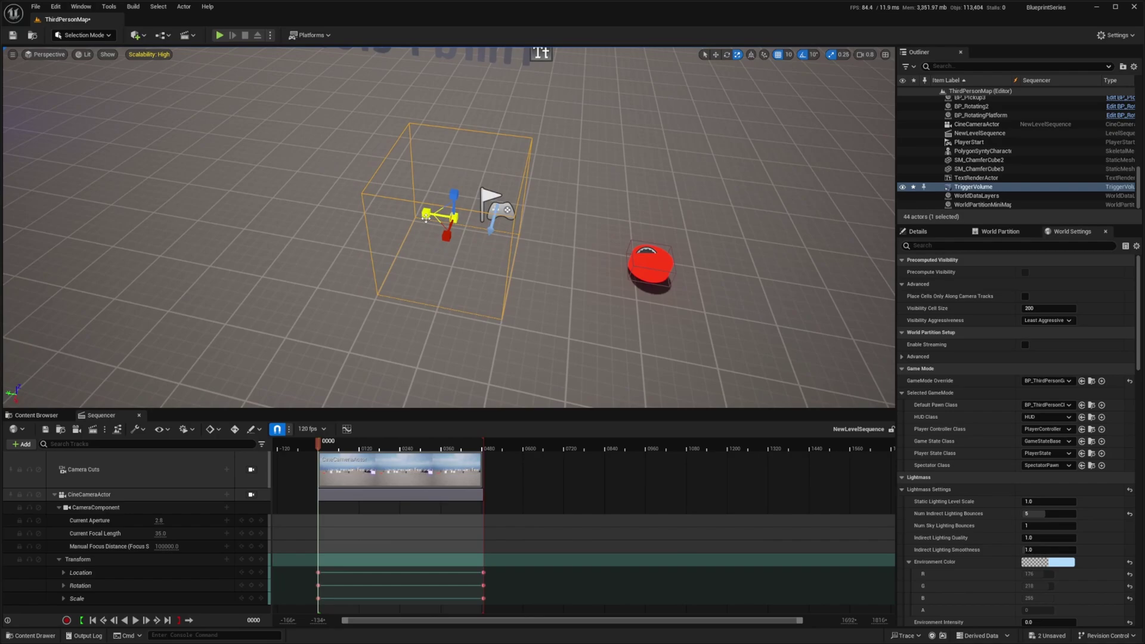
{"action": "left_click_drag", "start_coordinate": [430, 213], "coordinate": [357, 204]}
{"action": "left_click_drag", "start_coordinate": [449, 233], "coordinate": [437, 266]}
{"action": "key", "text": "w"}
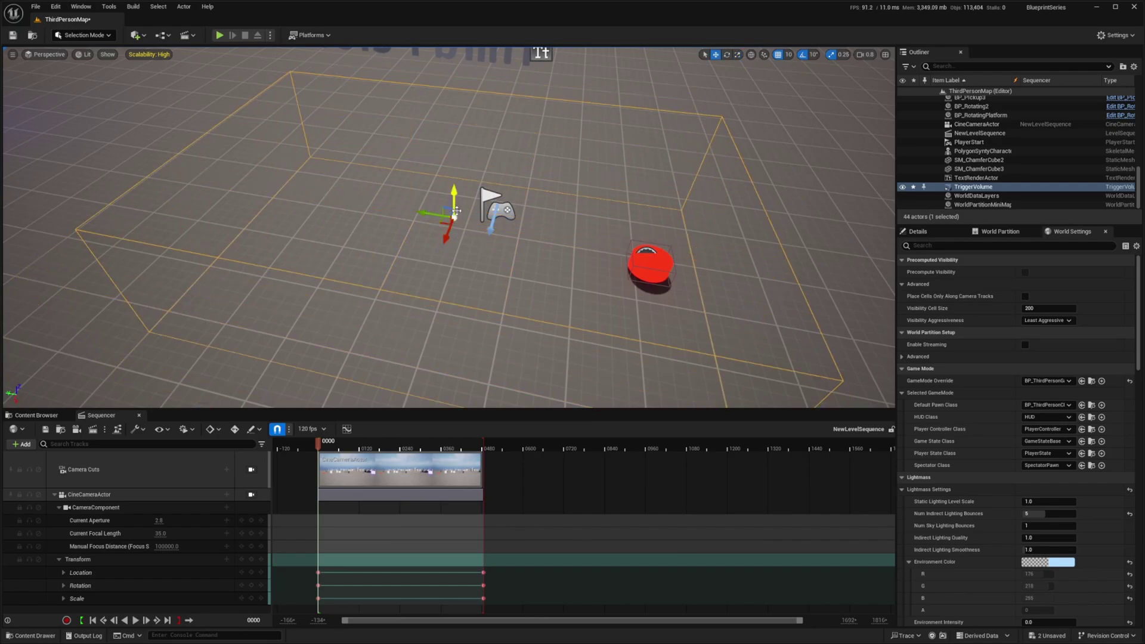
{"action": "left_click_drag", "start_coordinate": [429, 215], "coordinate": [477, 206]}
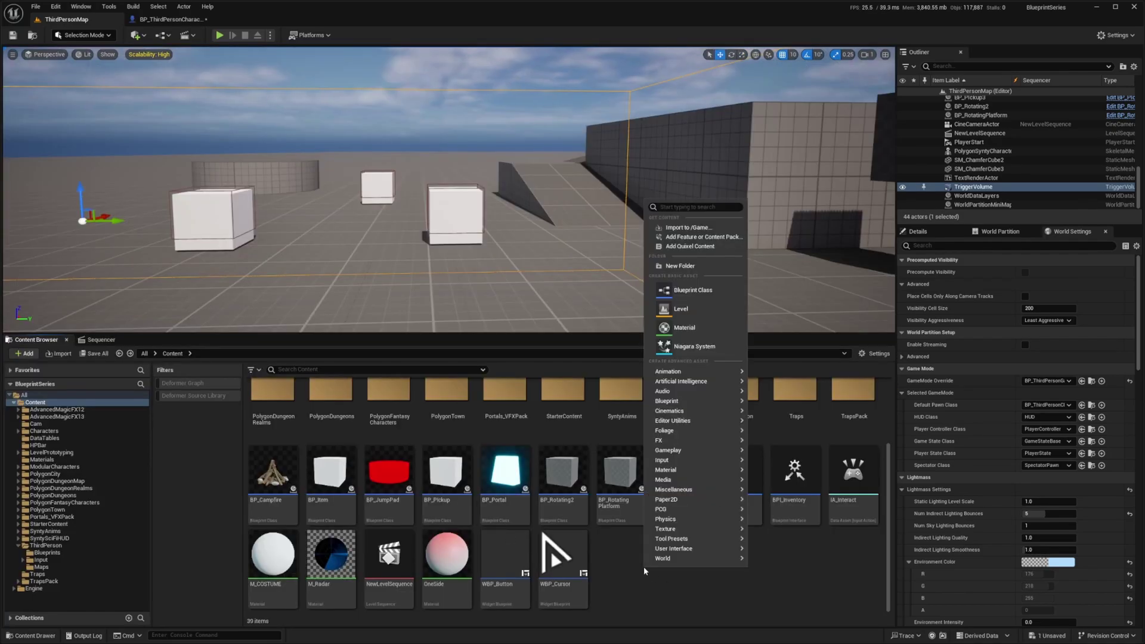
Create a Blueprint Interface asset named BPI_SequenceTrigger in the project content
{"action": "right_click", "coordinate": [643, 567]}
{"action": "mouse_move", "coordinate": [691, 401]}
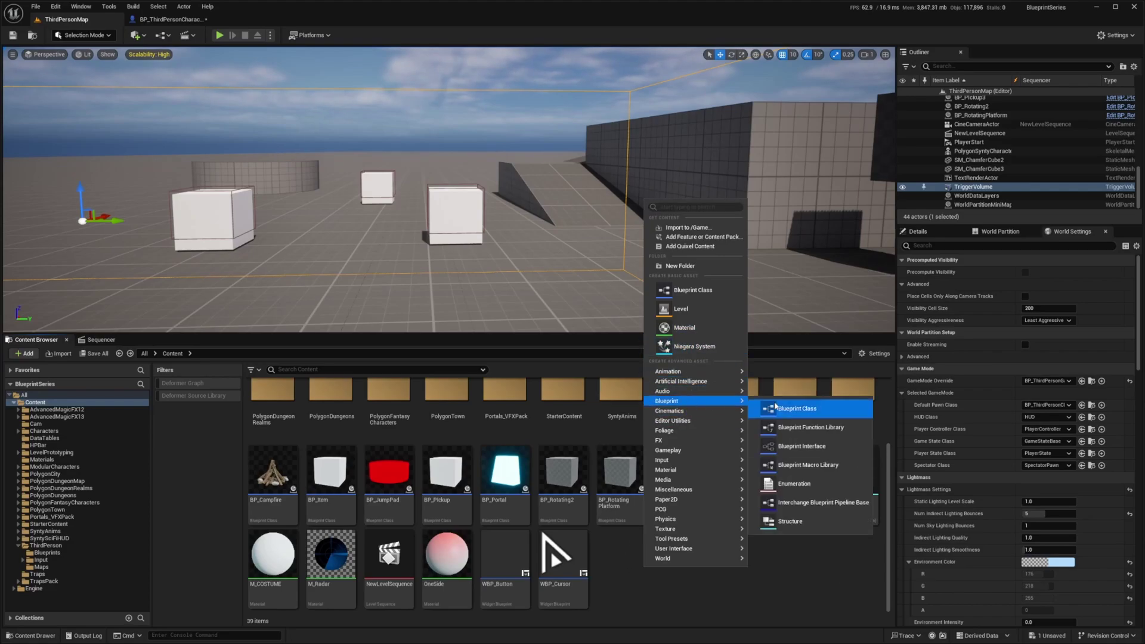
{"action": "left_click", "coordinate": [801, 446]}
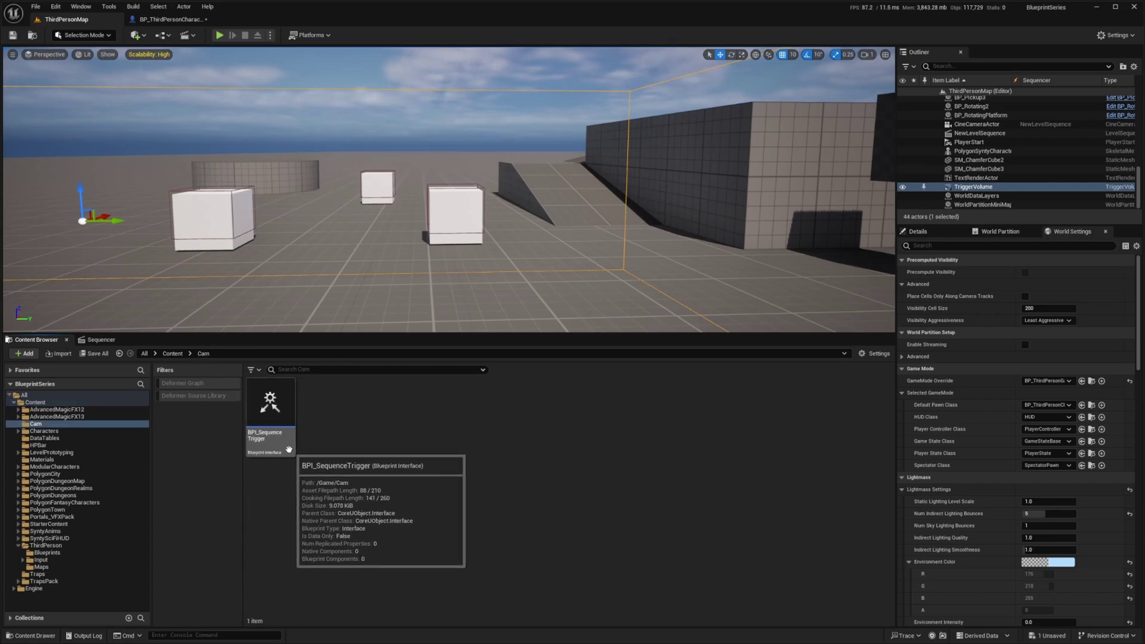
Open the BPI_SequenceTrigger interface and rename its function to PlaySequenceTrigger
{"action": "double_click", "coordinate": [270, 433]}
{"action": "double_click", "coordinate": [989, 93]}
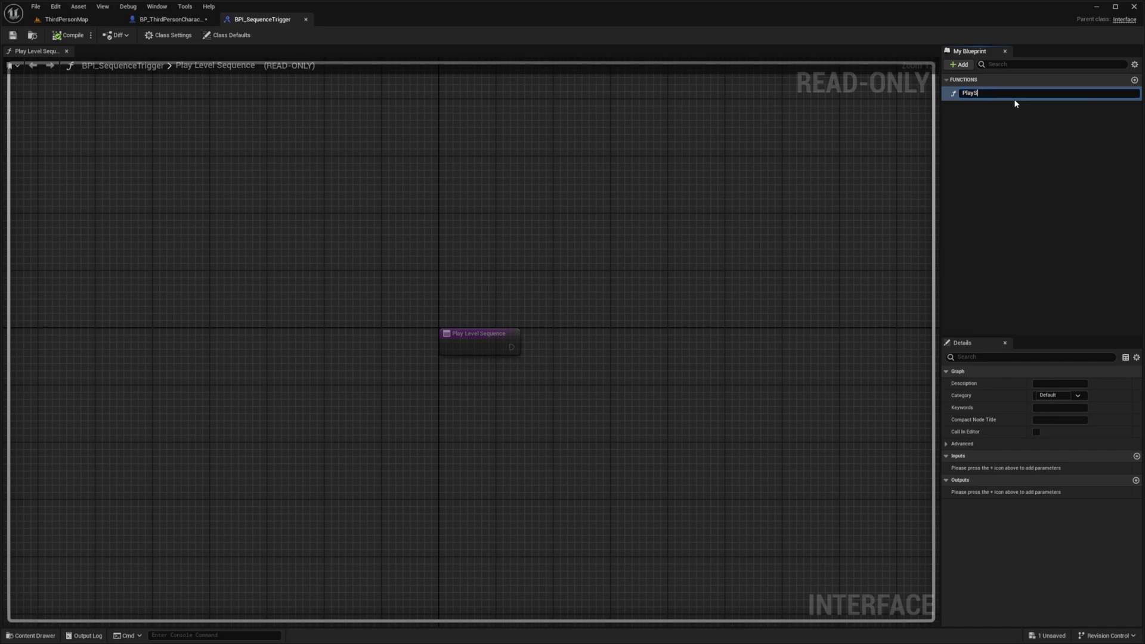
{"action": "type", "text": "PlaySequenceTrigger"}
{"action": "key", "text": "Return"}
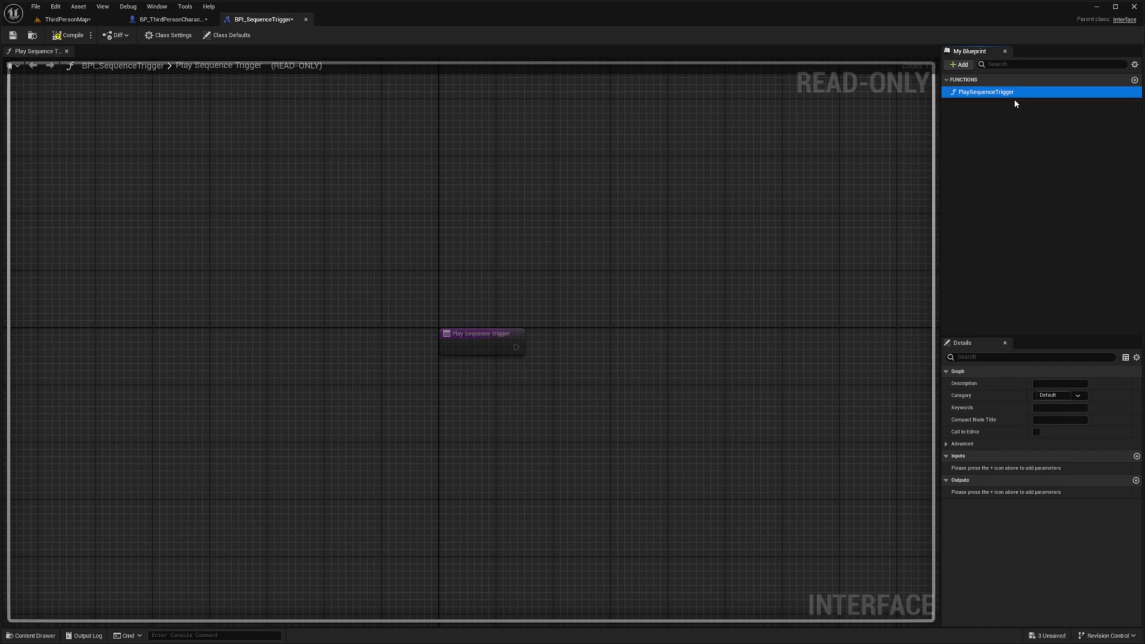
{"action": "left_click", "coordinate": [219, 152]}
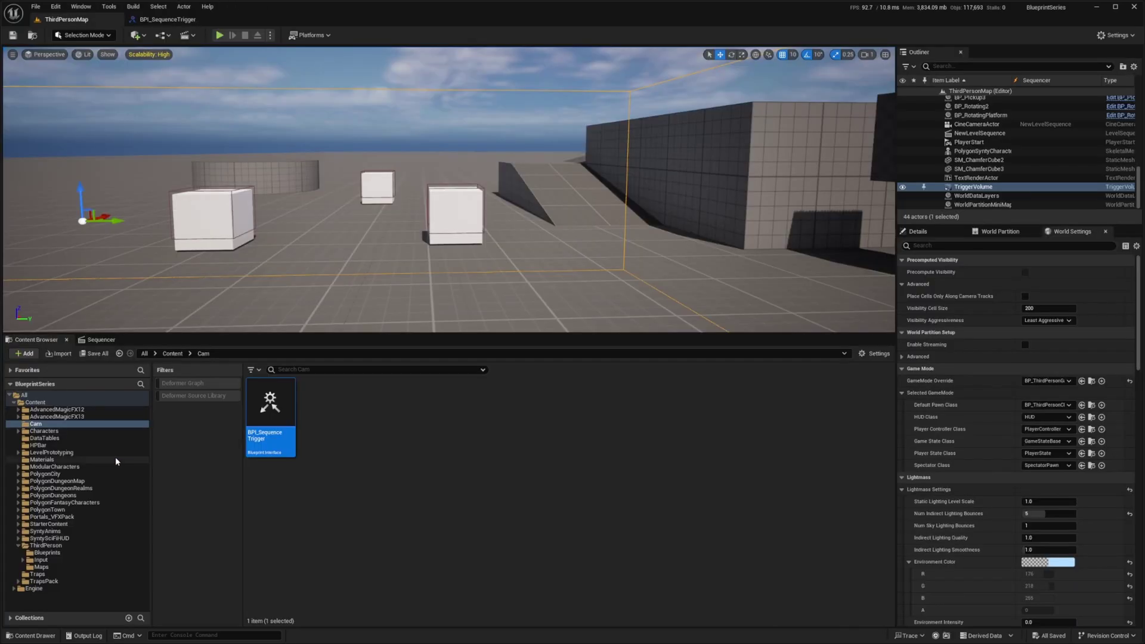
Open the BP_ThirdPersonCharacter blueprint from the ThirdPerson/Blueprints folder
{"action": "left_click", "coordinate": [46, 544]}
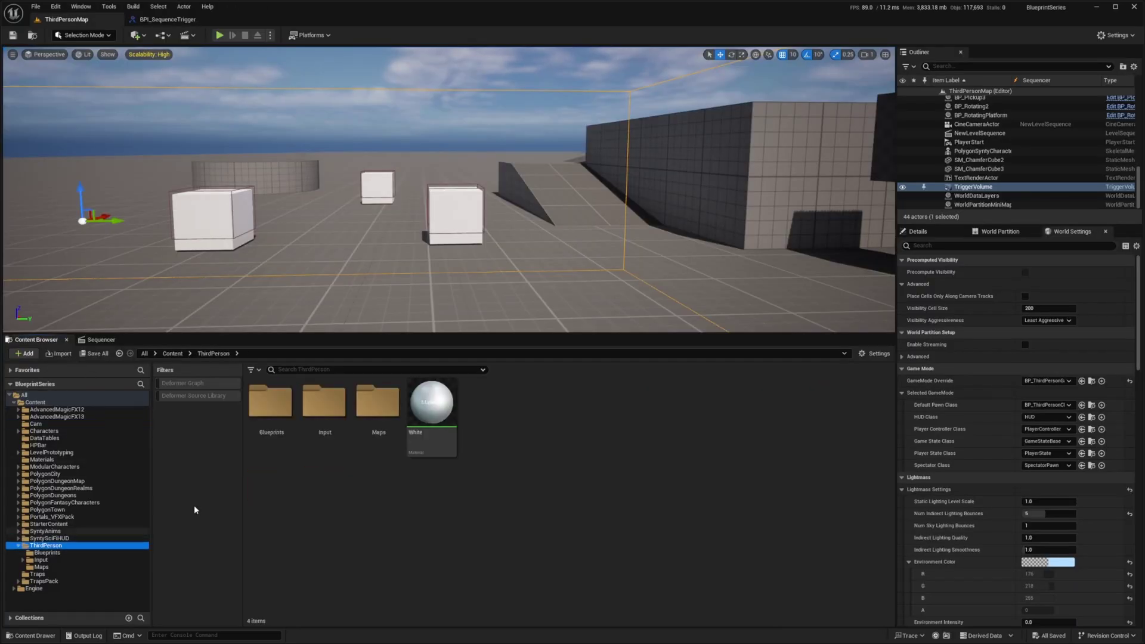
{"action": "double_click", "coordinate": [271, 411]}
{"action": "double_click", "coordinate": [270, 411]}
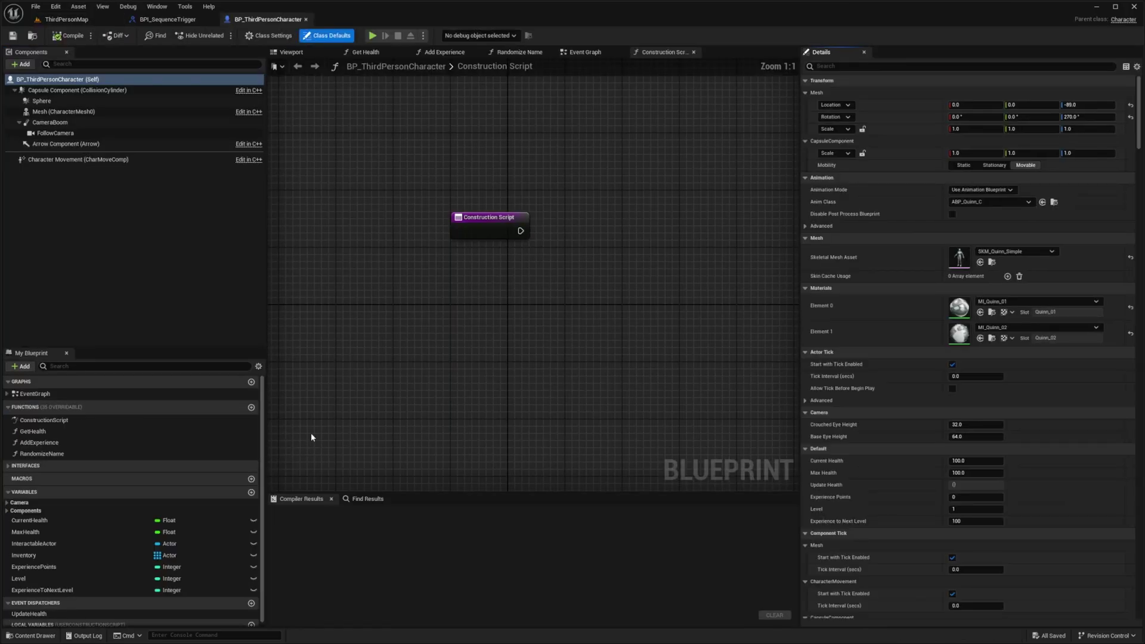
Add BPI_SequenceTrigger to the character blueprint's implemented interfaces, compile it, and select the Play Sequence Trigger interface function
{"action": "left_click", "coordinate": [267, 35]}
{"action": "left_click", "coordinate": [963, 274]}
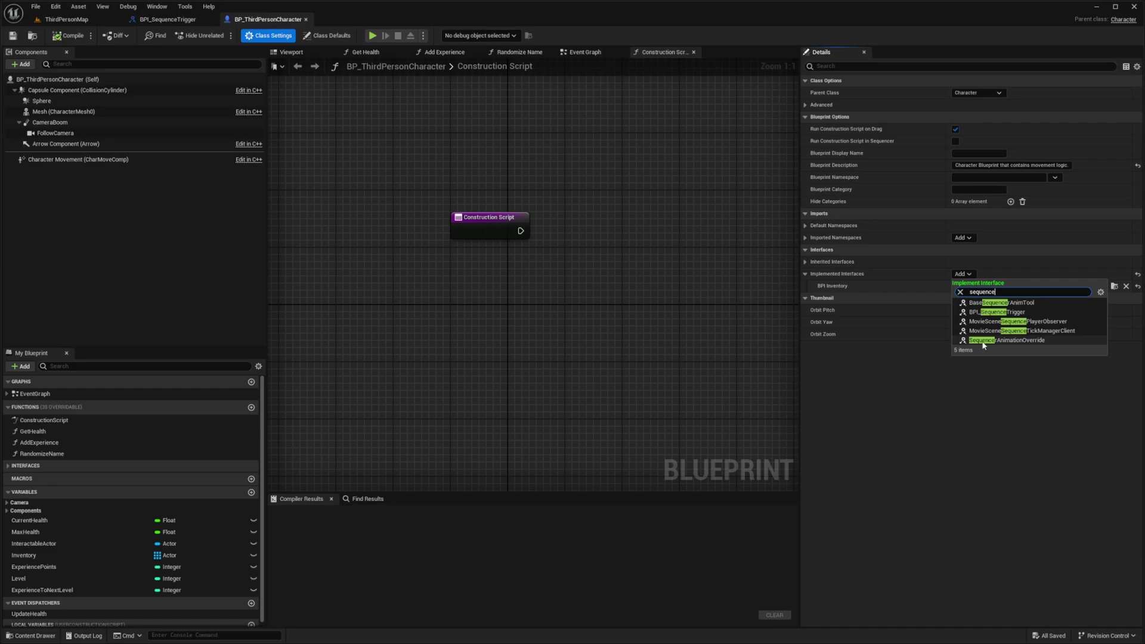
{"action": "left_click", "coordinate": [989, 312]}
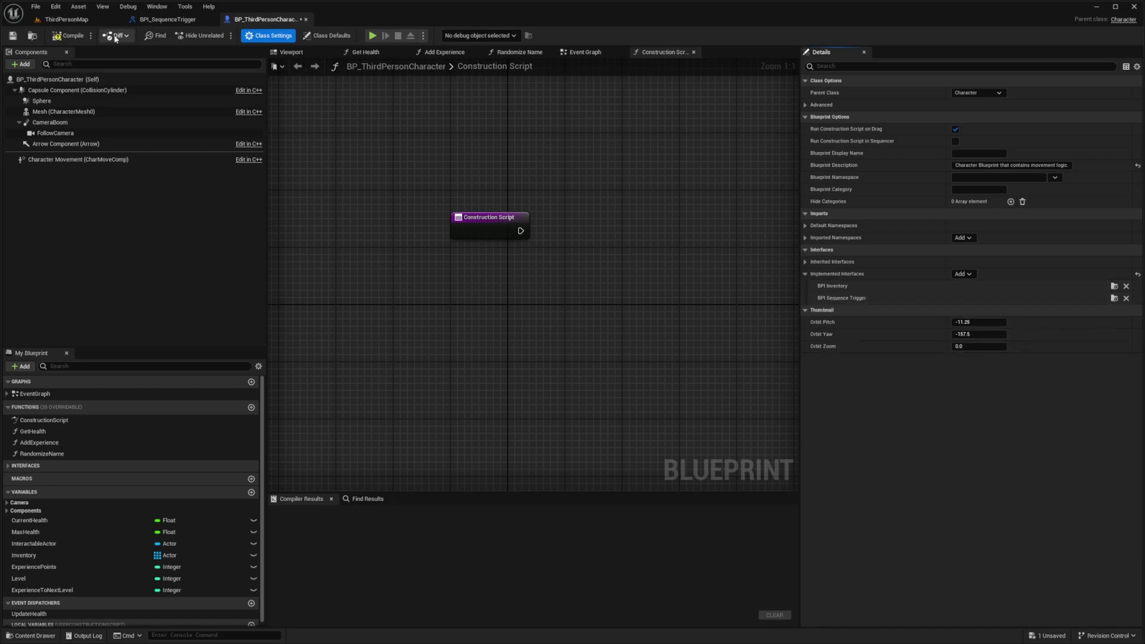
{"action": "left_click", "coordinate": [68, 36]}
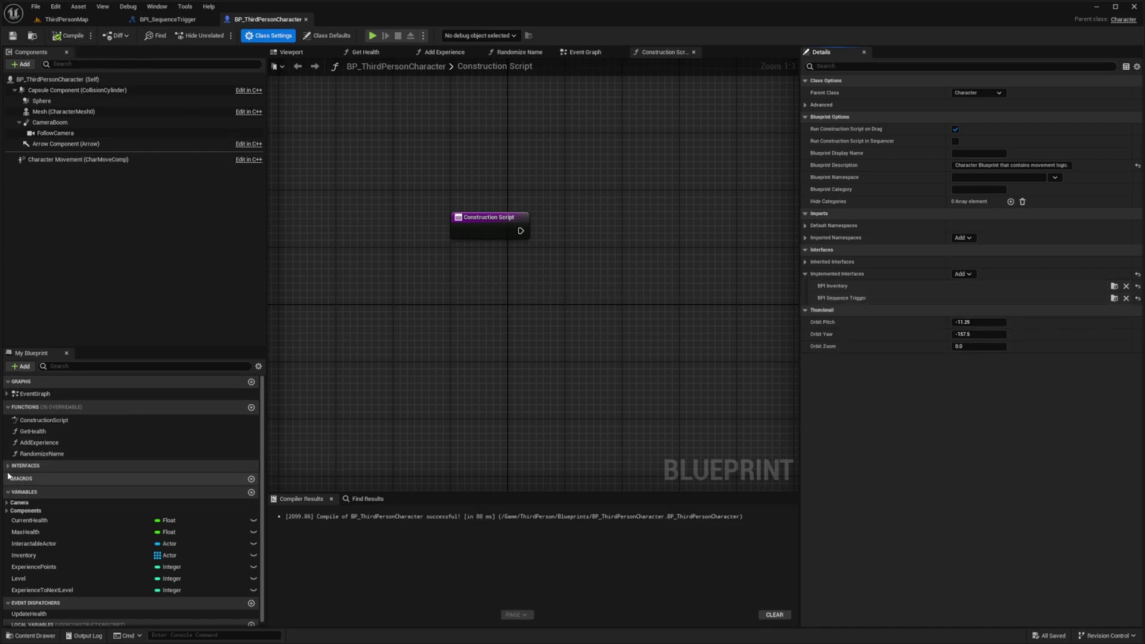
{"action": "left_click", "coordinate": [35, 466]}
{"action": "left_click", "coordinate": [37, 500]}
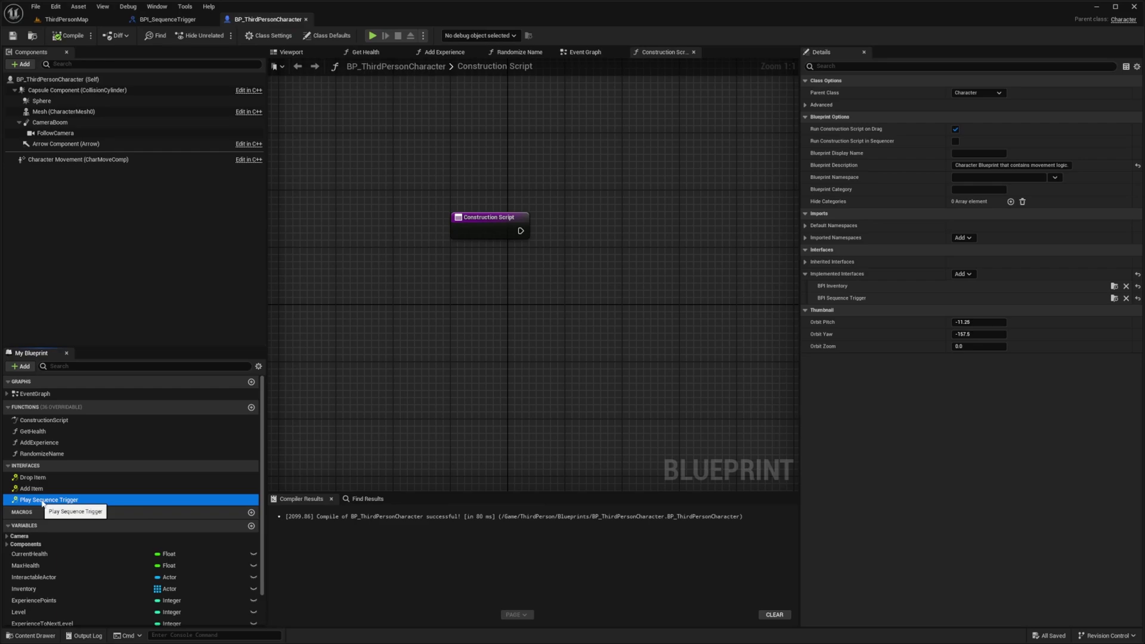
Return to the level, enlarge the viewport, and move the trigger volume along its X axis away from the player start
{"action": "left_click", "coordinate": [66, 19]}
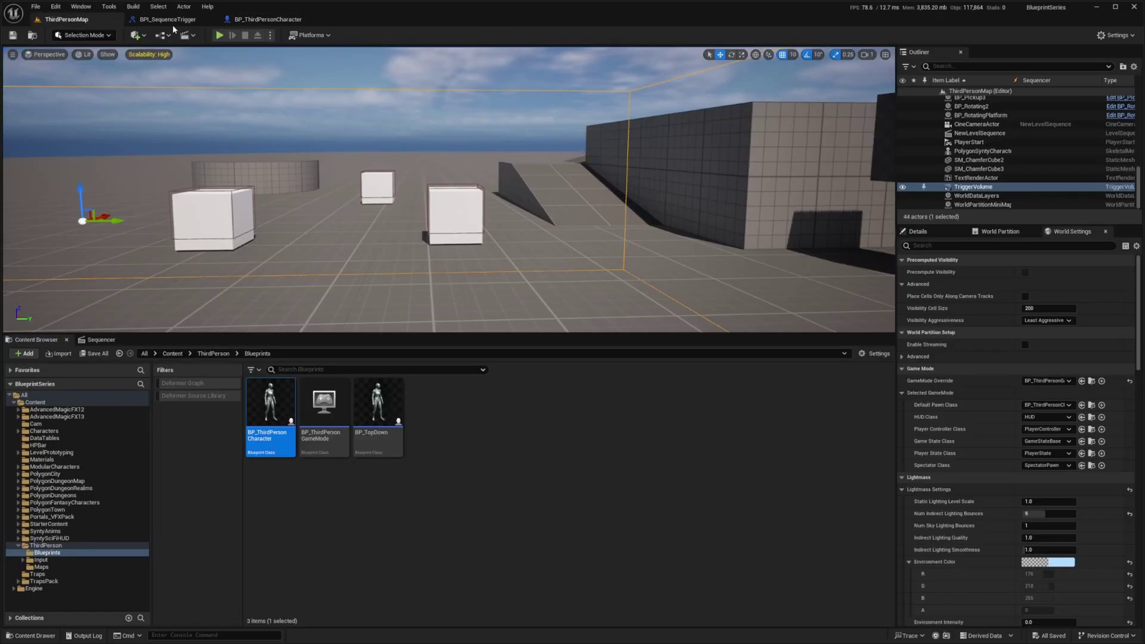
{"action": "left_click_drag", "start_coordinate": [374, 334], "coordinate": [375, 471]}
{"action": "key", "text": "s"}
{"action": "mouse_move", "coordinate": [393, 334]}
{"action": "right_mouse_down"}
{"action": "mouse_move", "coordinate": [465, 343]}
{"action": "mouse_move", "coordinate": [507, 382]}
{"action": "mouse_move", "coordinate": [400, 342]}
{"action": "right_mouse_up"}
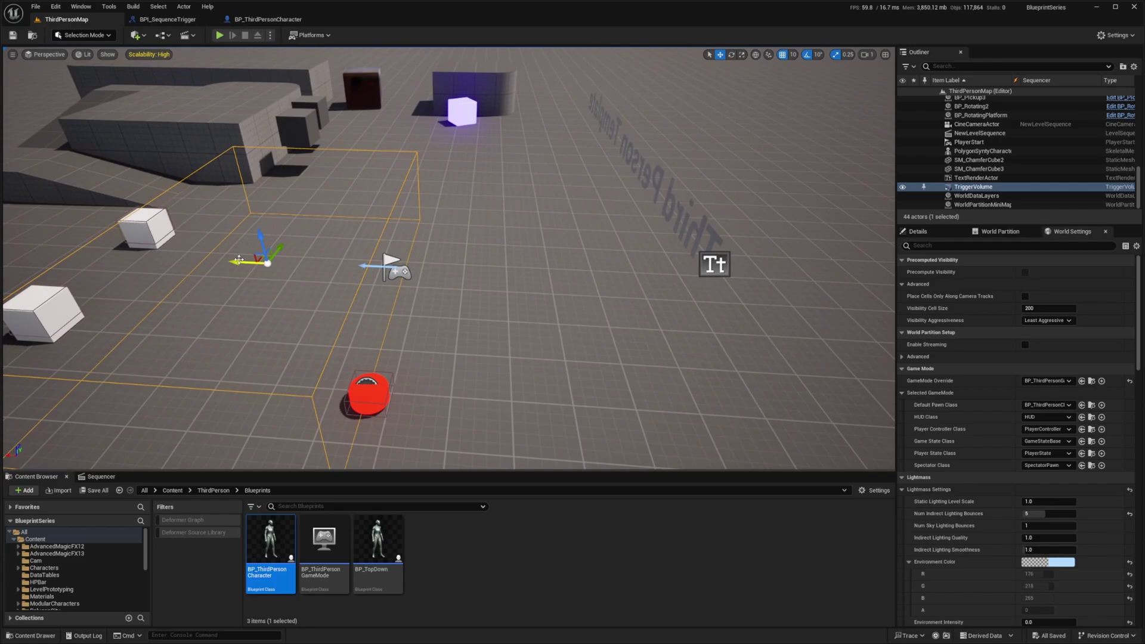
{"action": "left_click_drag", "start_coordinate": [239, 260], "coordinate": [195, 262]}
{"action": "mouse_move", "coordinate": [207, 260]}
{"action": "right_mouse_down"}
{"action": "mouse_move", "coordinate": [156, 276]}
{"action": "mouse_move", "coordinate": [217, 267]}
{"action": "right_mouse_up"}
{"action": "key", "text": "w"}
{"action": "key", "text": "a"}
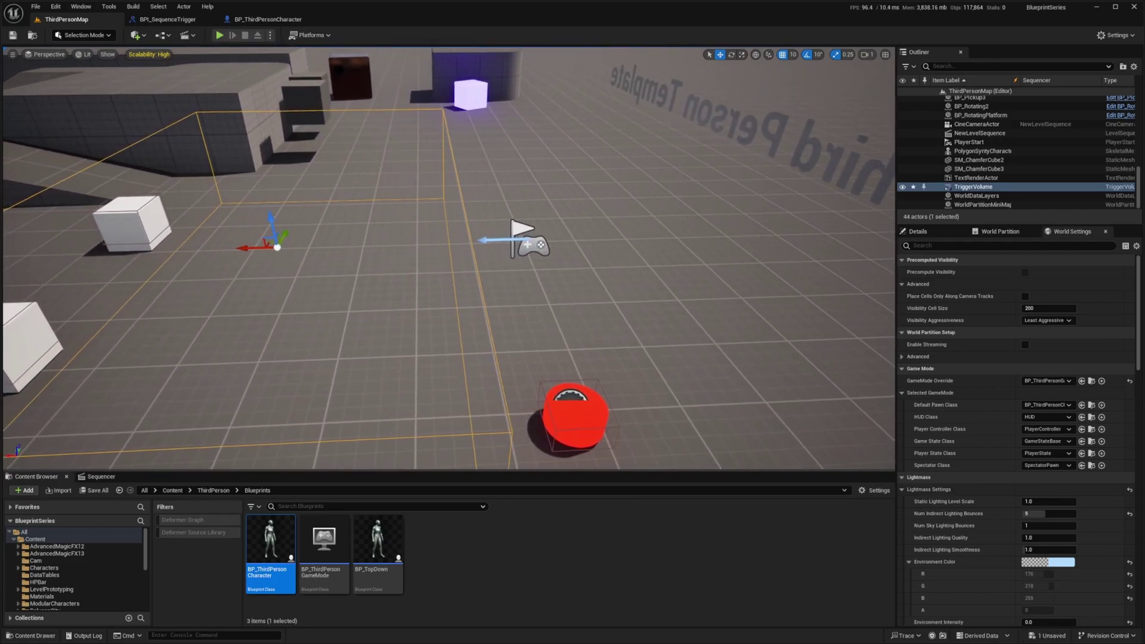
Move the player start farther back along the X axis and shift the trigger volume toward it, leaving a gap between them
{"action": "left_click", "coordinate": [530, 242]}
{"action": "left_click_drag", "start_coordinate": [503, 240], "coordinate": [694, 235]}
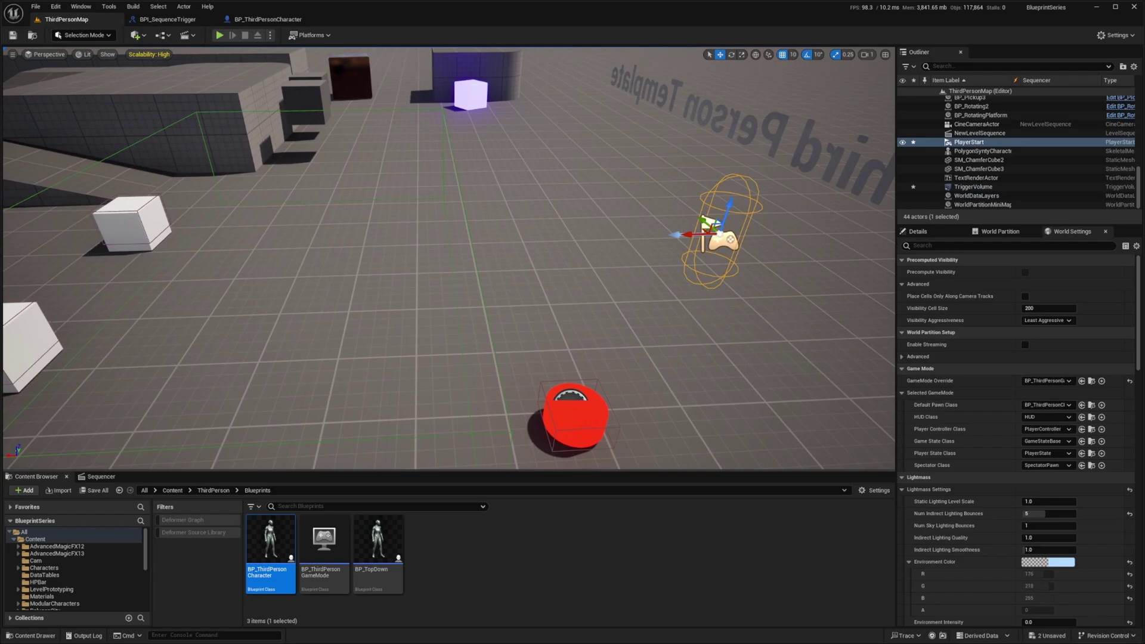
{"action": "left_click", "coordinate": [446, 214]}
{"action": "left_click_drag", "start_coordinate": [245, 245], "coordinate": [452, 241]}
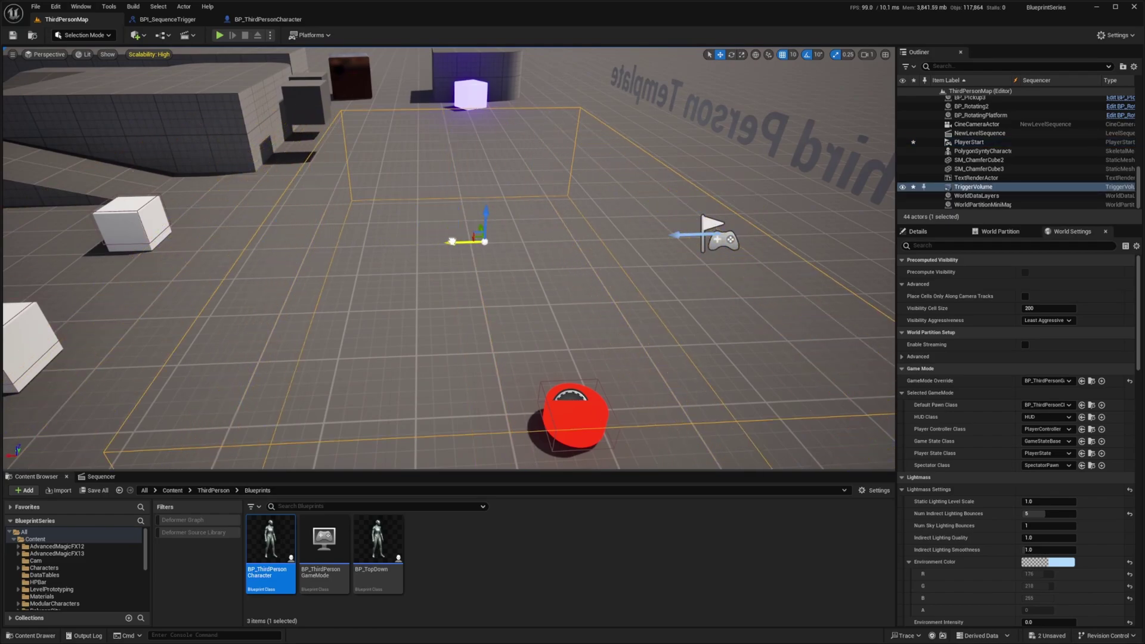
Nudge the trigger volume slightly along the X axis away from the player start and save the level
{"action": "key", "text": "s"}
{"action": "right_click_drag", "start_coordinate": [584, 225], "coordinate": [485, 201]}
{"action": "key", "text": "d"}
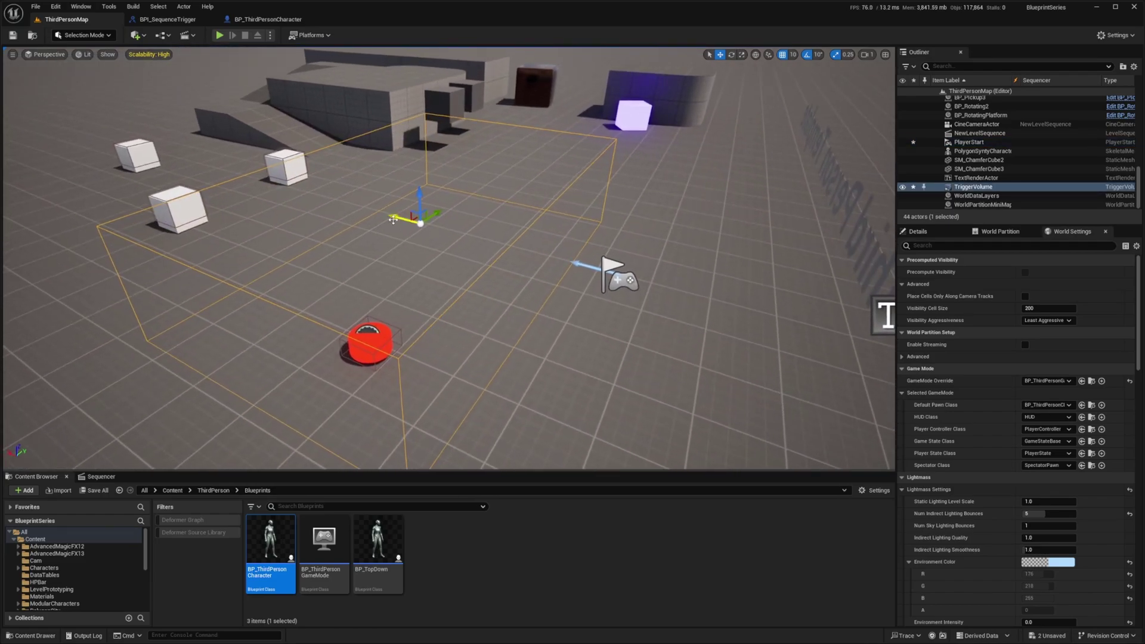
{"action": "left_click_drag", "start_coordinate": [393, 220], "coordinate": [387, 219]}
{"action": "mouse_move", "coordinate": [575, 171]}
{"action": "right_mouse_down"}
{"action": "mouse_move", "coordinate": [707, 149]}
{"action": "mouse_move", "coordinate": [574, 171]}
{"action": "right_mouse_up"}
{"action": "key", "text": "a"}
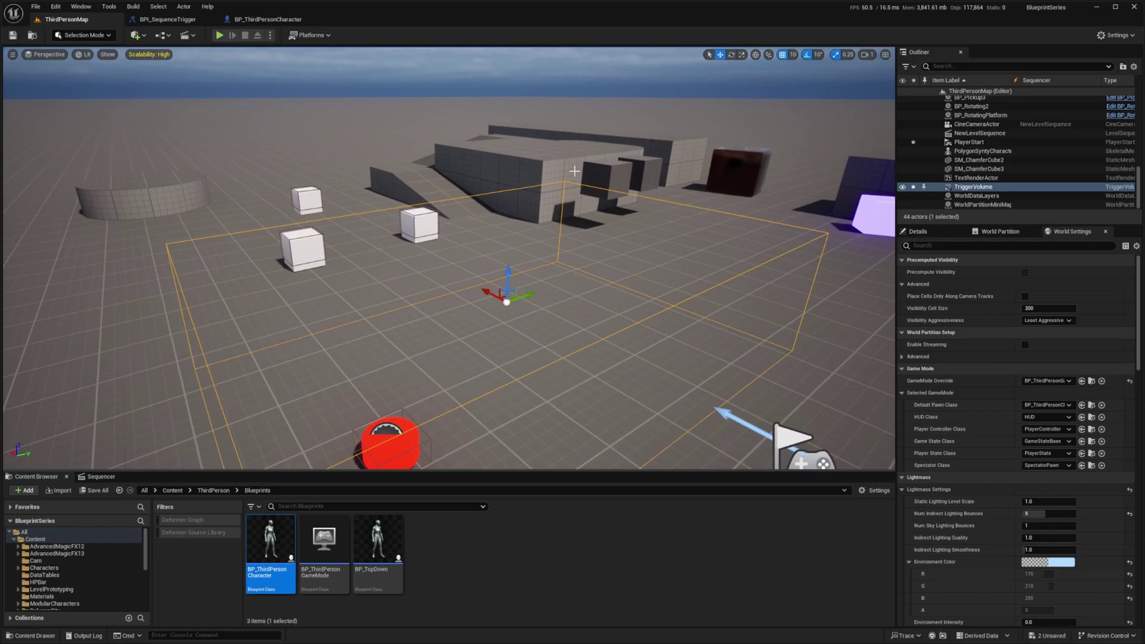
{"action": "key", "text": "ctrl+s"}
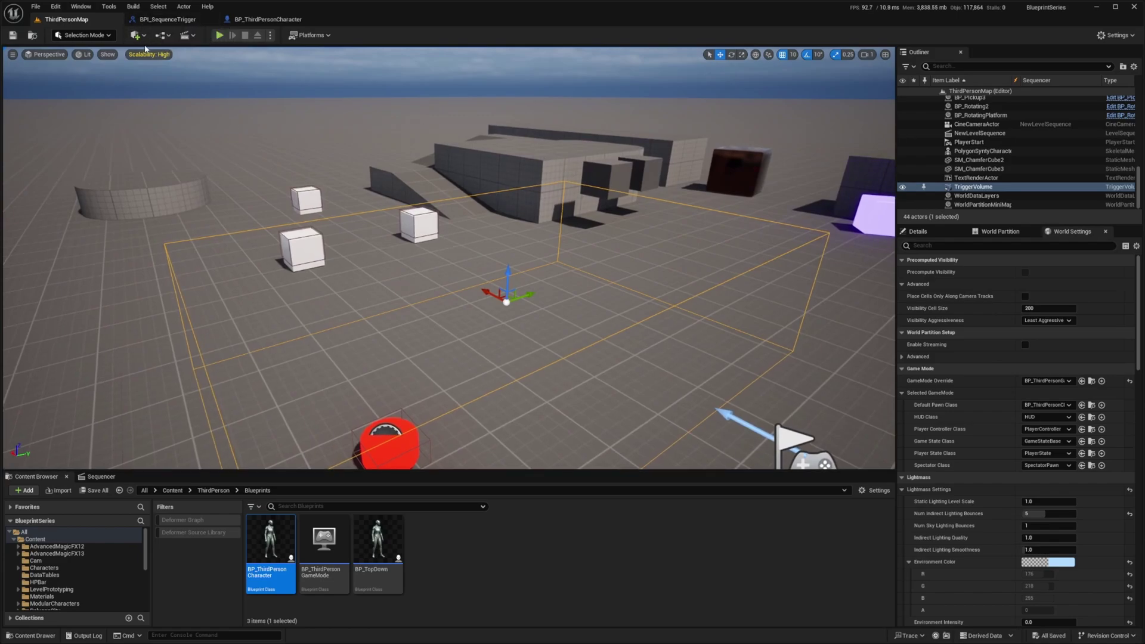
Open the Level Blueprint and detach it into a floating window over the level editor
{"action": "left_click", "coordinate": [164, 40]}
{"action": "left_click", "coordinate": [162, 41]}
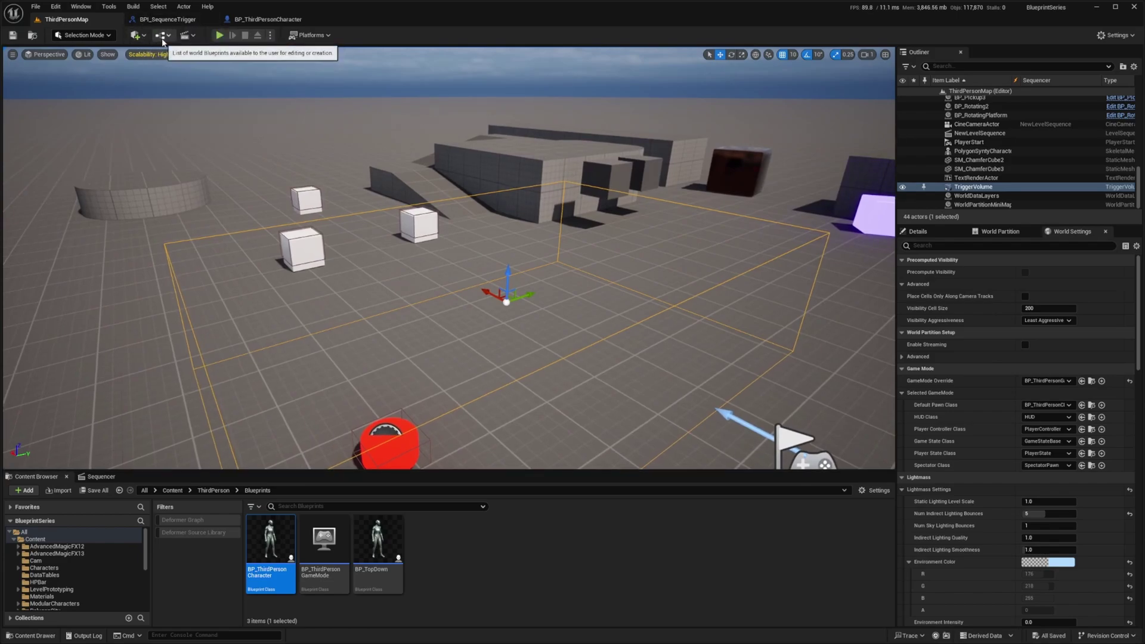
{"action": "left_click", "coordinate": [161, 41]}
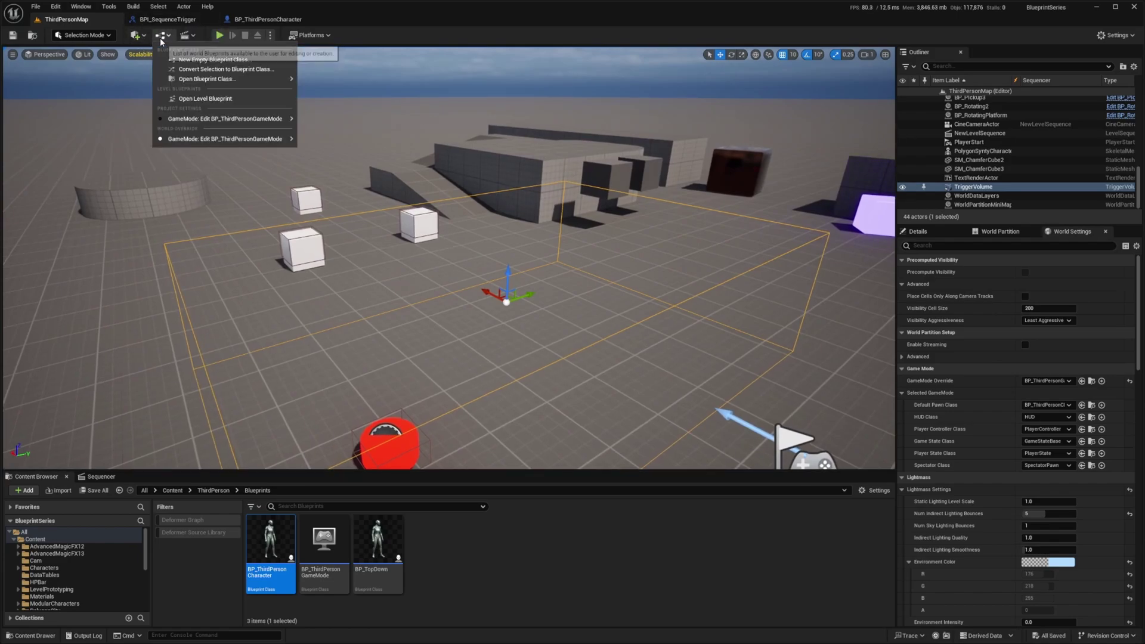
{"action": "left_click", "coordinate": [227, 99]}
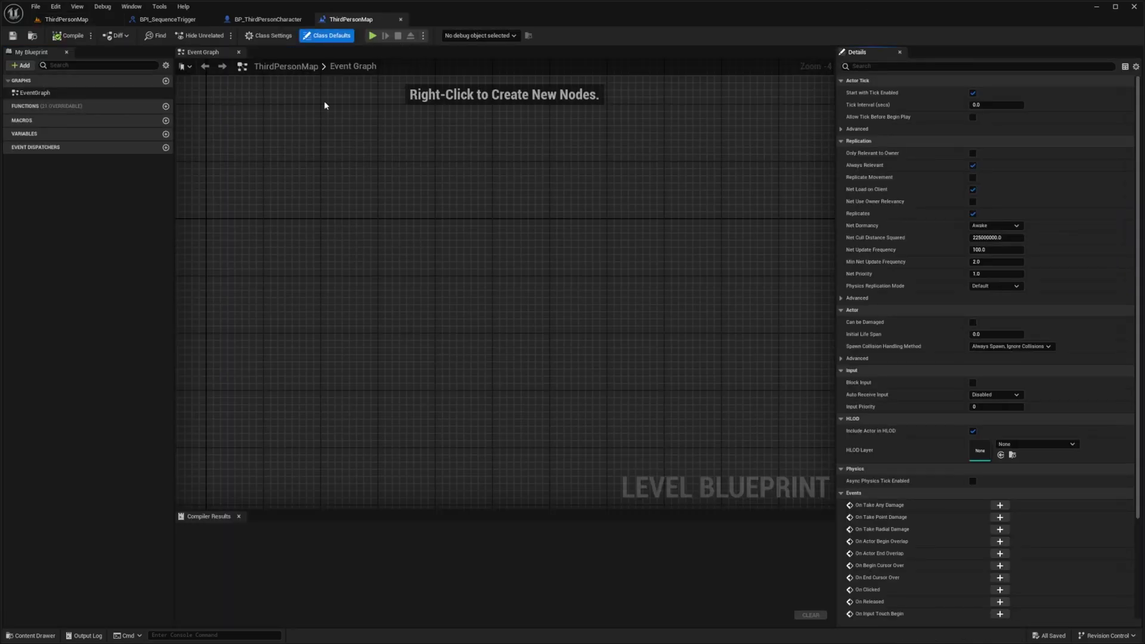
{"action": "left_click_drag", "start_coordinate": [352, 19], "coordinate": [361, 109]}
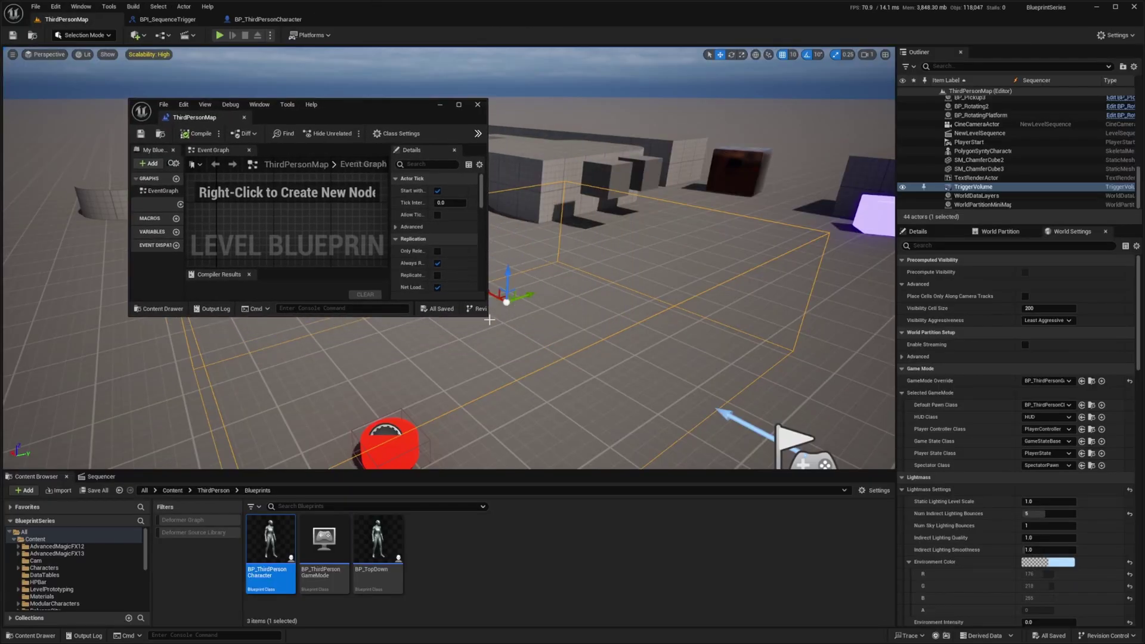
{"action": "right_click", "coordinate": [273, 241]}
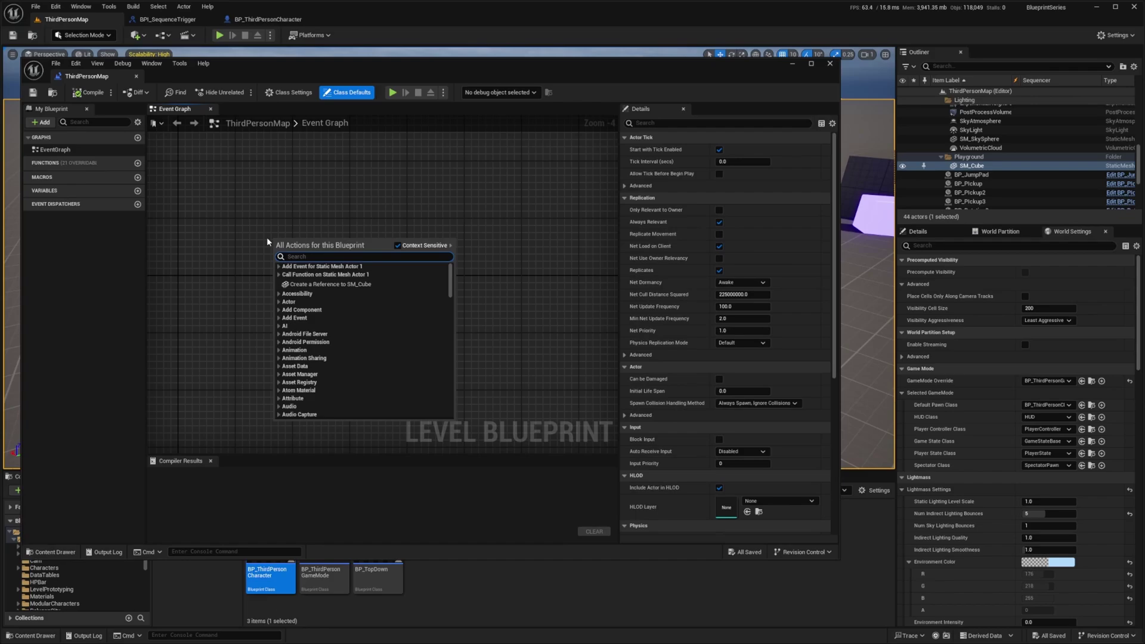
{"action": "type", "text": "on actor be"}
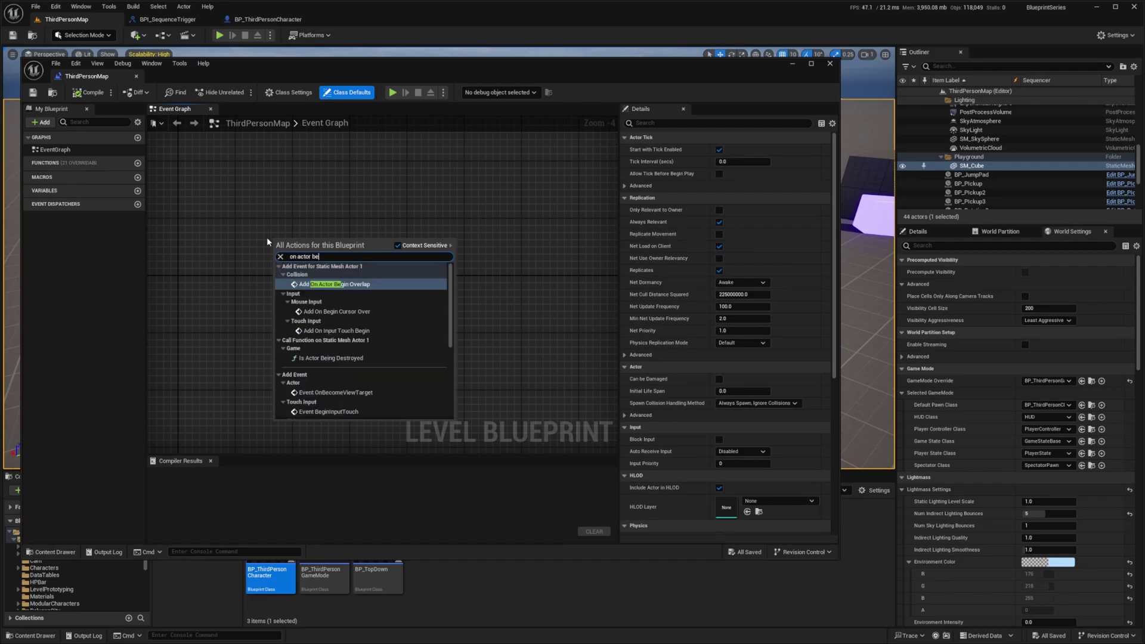
{"action": "type", "text": "gin over"}
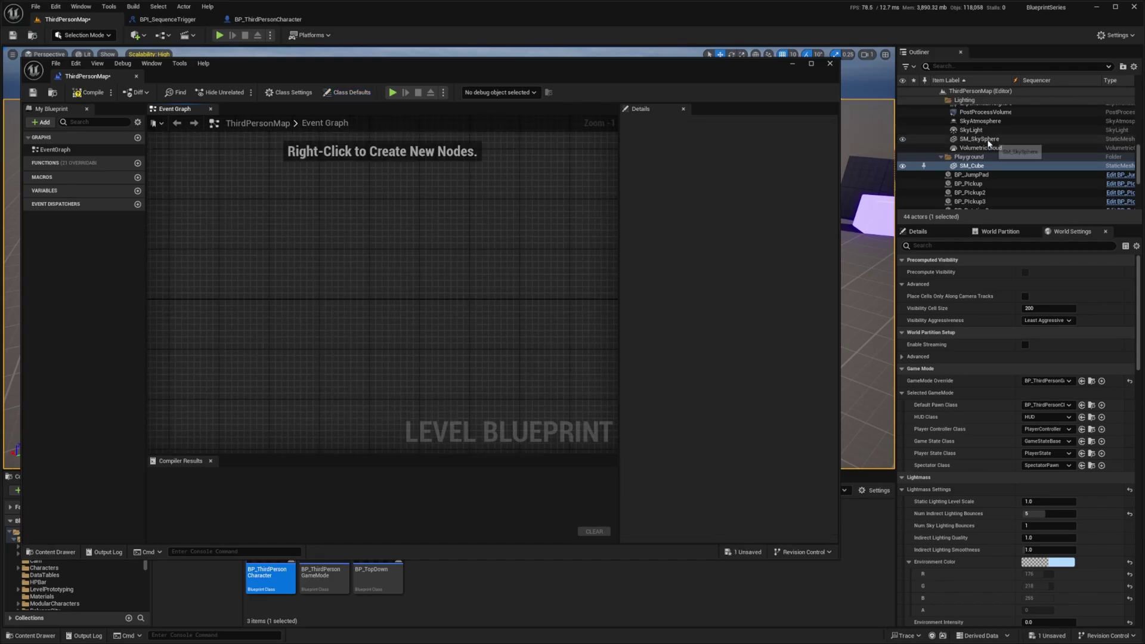
Select the TriggerVolume actor and add an On Actor Begin Overlap event for it in the Level Blueprint
{"action": "scroll", "coordinate": [1006, 189], "scroll_direction": "up", "scroll_amount": 3}
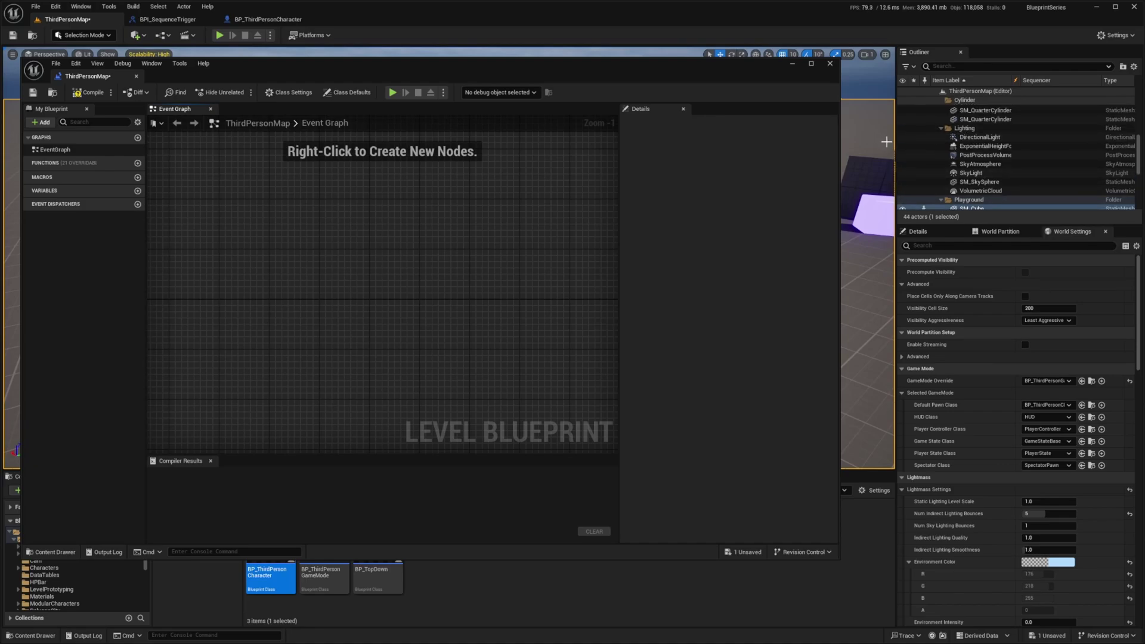
{"action": "left_click_drag", "start_coordinate": [762, 80], "coordinate": [824, 303]}
{"action": "left_click", "coordinate": [394, 210]}
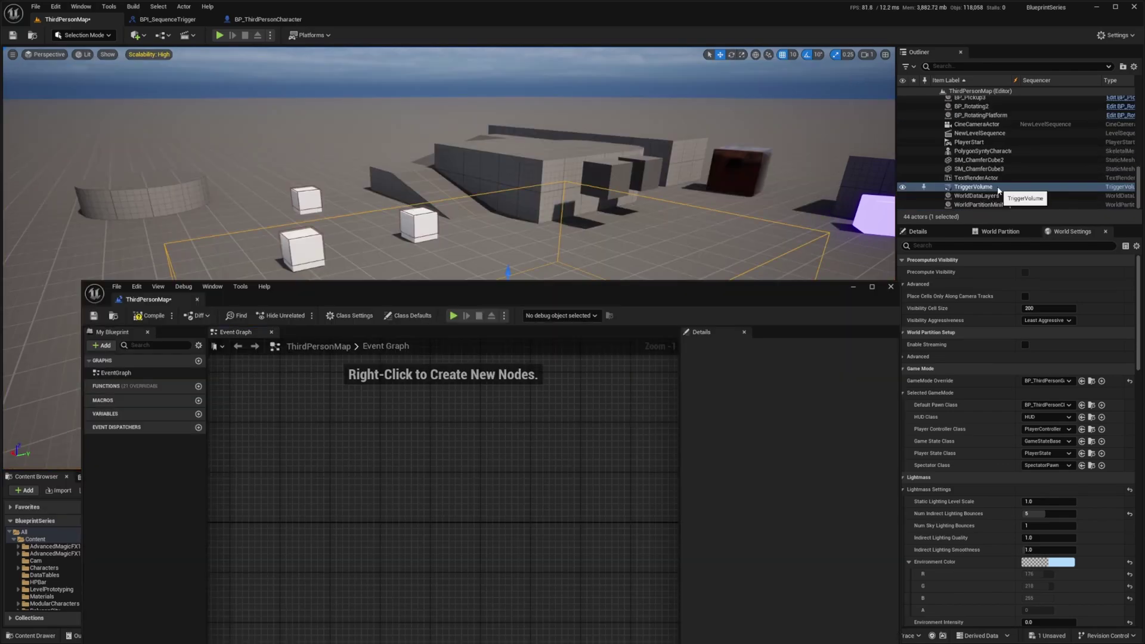
{"action": "left_click_drag", "start_coordinate": [632, 294], "coordinate": [502, 90]}
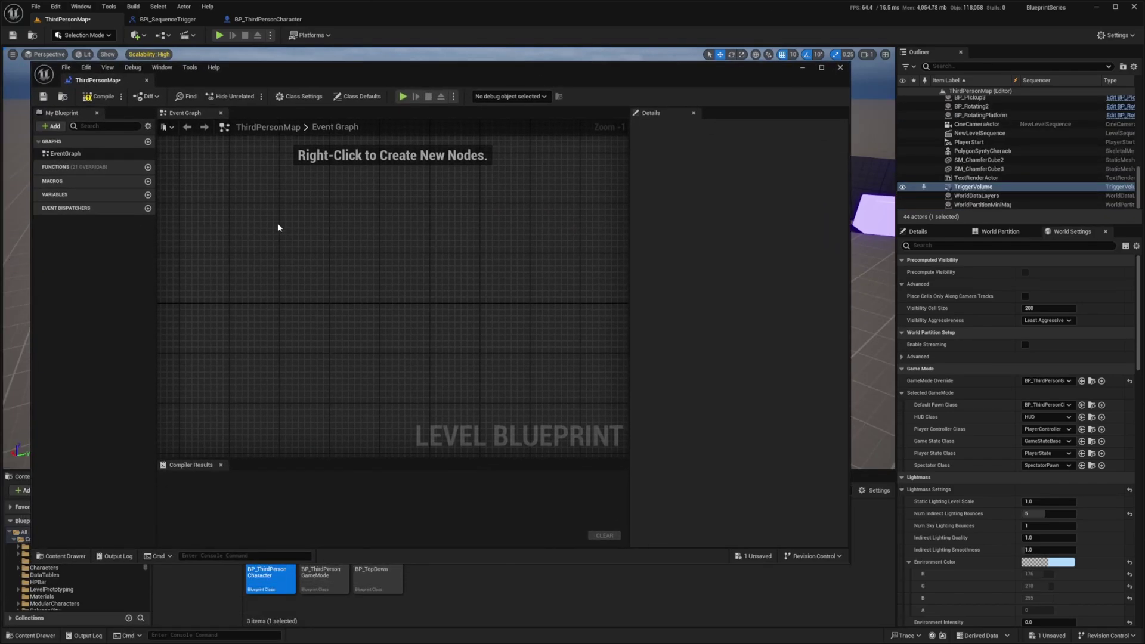
{"action": "right_click", "coordinate": [279, 225]}
{"action": "type", "text": "on actor begin"}
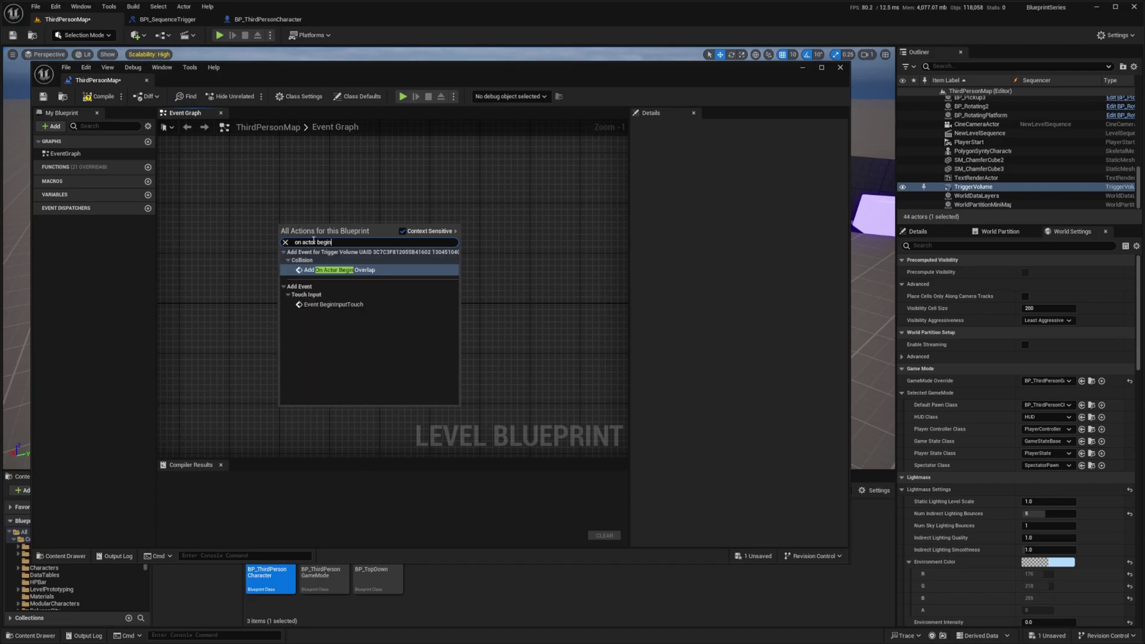
{"action": "key", "text": "Return"}
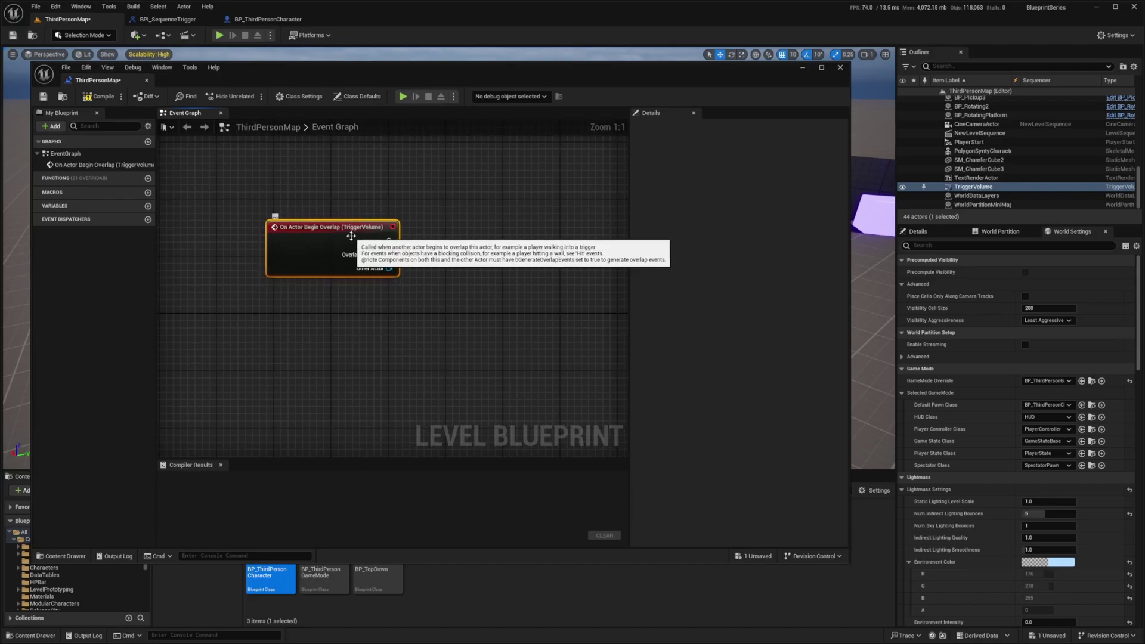
Add a Do Once node connected to the execution output of the On Actor Begin Overlap event
{"action": "right_click_drag", "start_coordinate": [441, 236], "coordinate": [348, 228]}
{"action": "left_click_drag", "start_coordinate": [297, 233], "coordinate": [378, 237]}
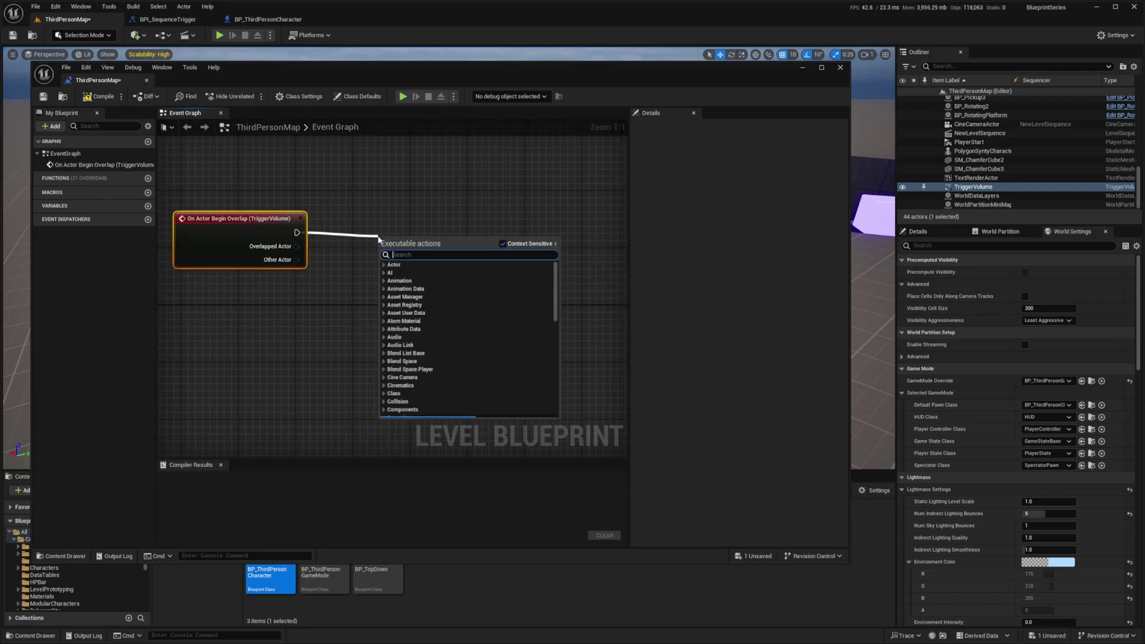
{"action": "type", "text": "do once"}
{"action": "key", "text": "Return"}
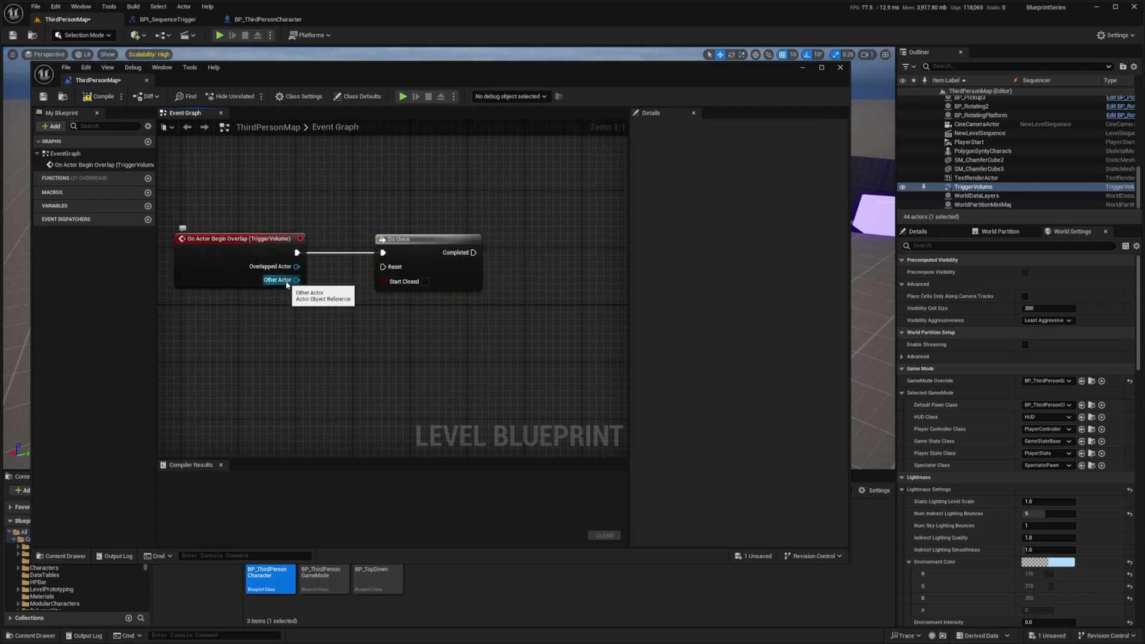
Add a Does Object Implement Interface node fed by the overlap event's Other Actor output
{"action": "left_click_drag", "start_coordinate": [287, 281], "coordinate": [322, 371]}
{"action": "type", "text": "does object"}
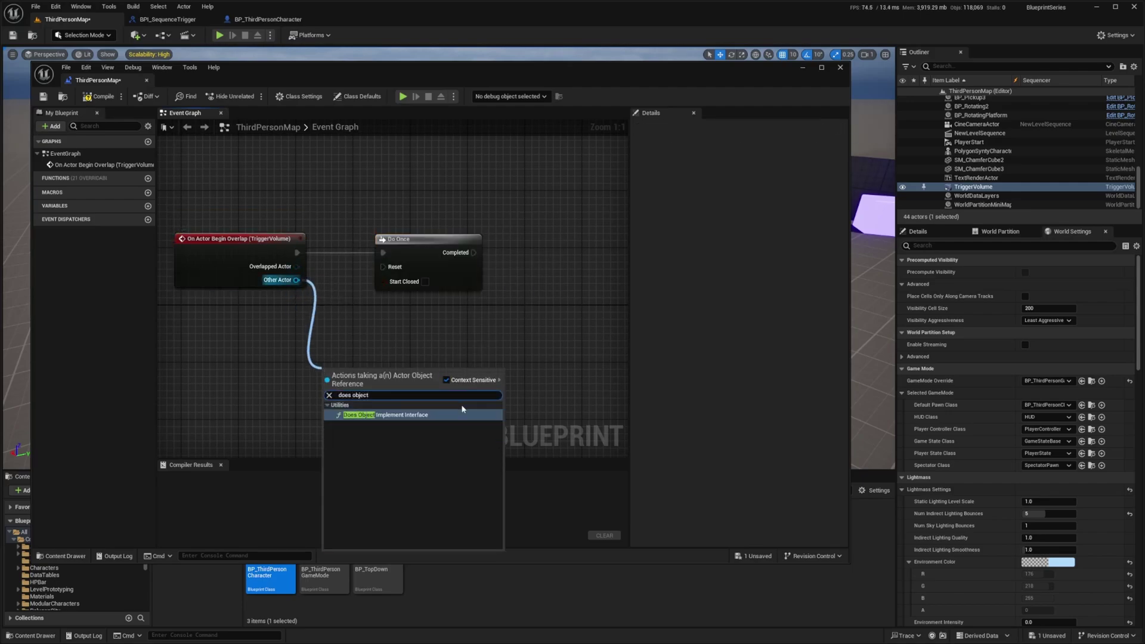
{"action": "left_click", "coordinate": [462, 412]}
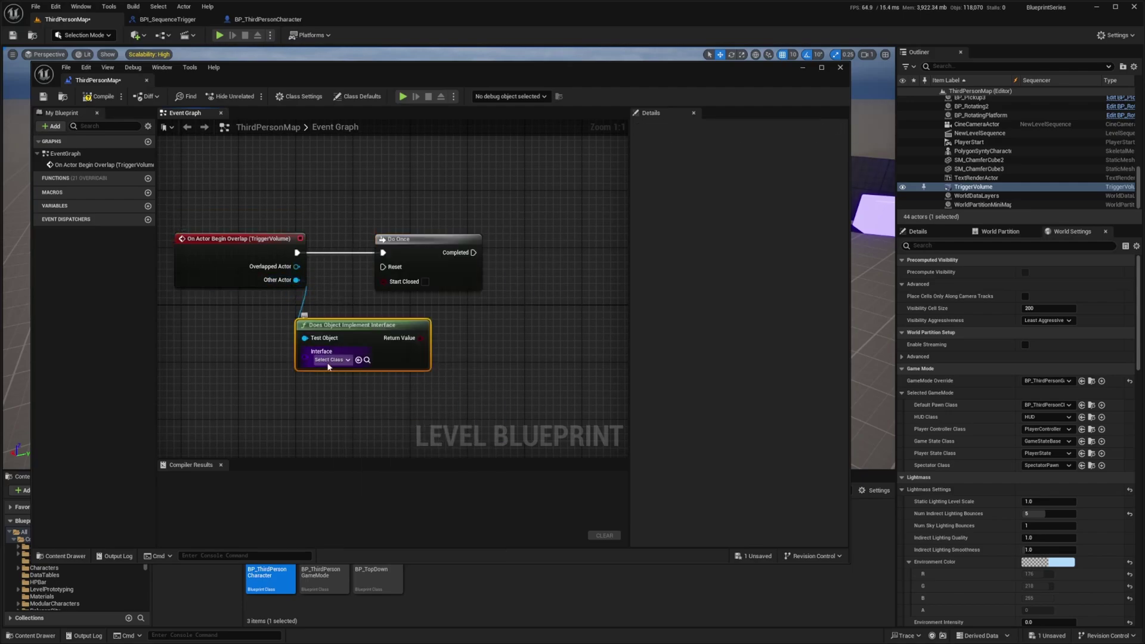
Set the Does Object Implement Interface node's interface to BPI_SequenceTrigger
{"action": "left_click", "coordinate": [331, 360]}
{"action": "type", "text": "bpi_seq"}
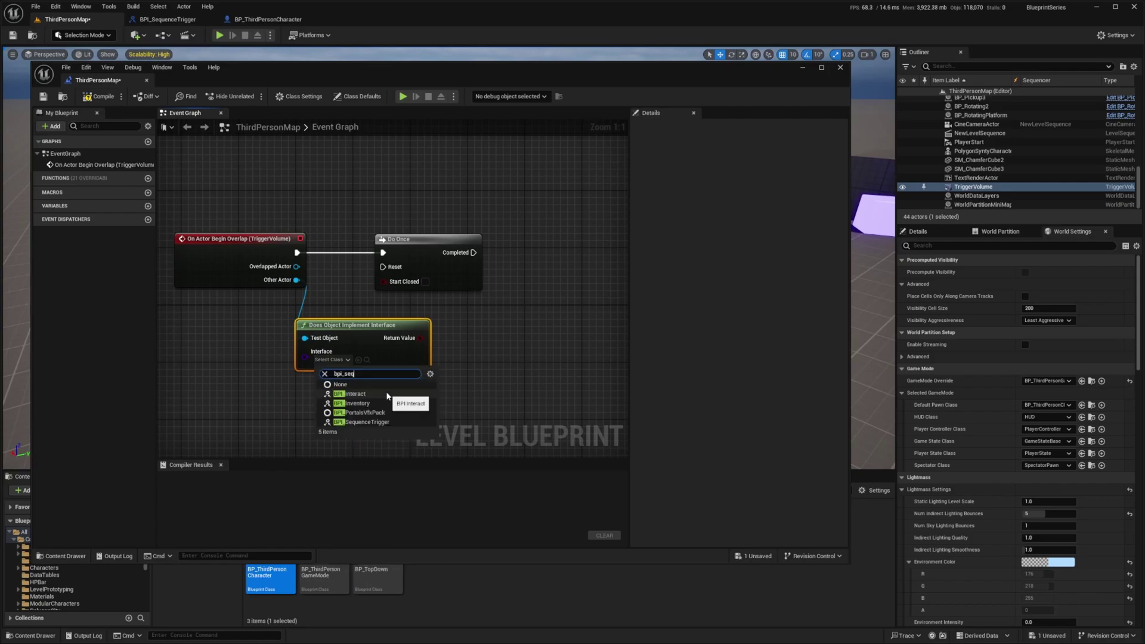
{"action": "left_click", "coordinate": [361, 394]}
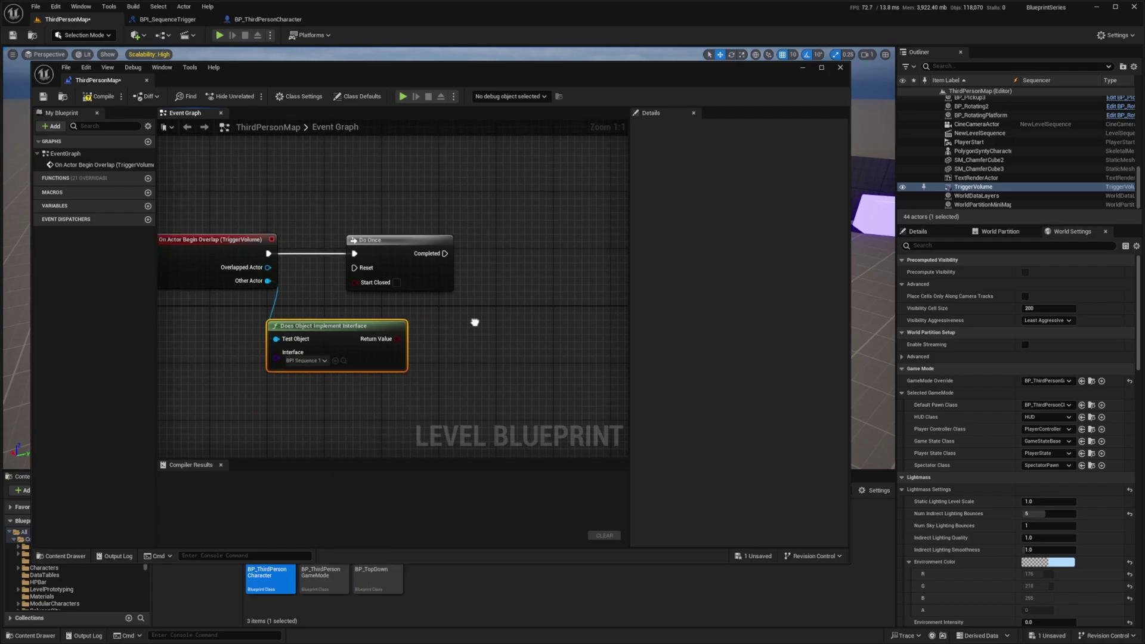
Add a Branch node after Do Once's Completed output, with the interface check's Return Value as its condition, and straighten the connection
{"action": "left_click_drag", "start_coordinate": [360, 309], "coordinate": [391, 228]}
{"action": "type", "text": "branch"}
{"action": "left_click", "coordinate": [560, 292]}
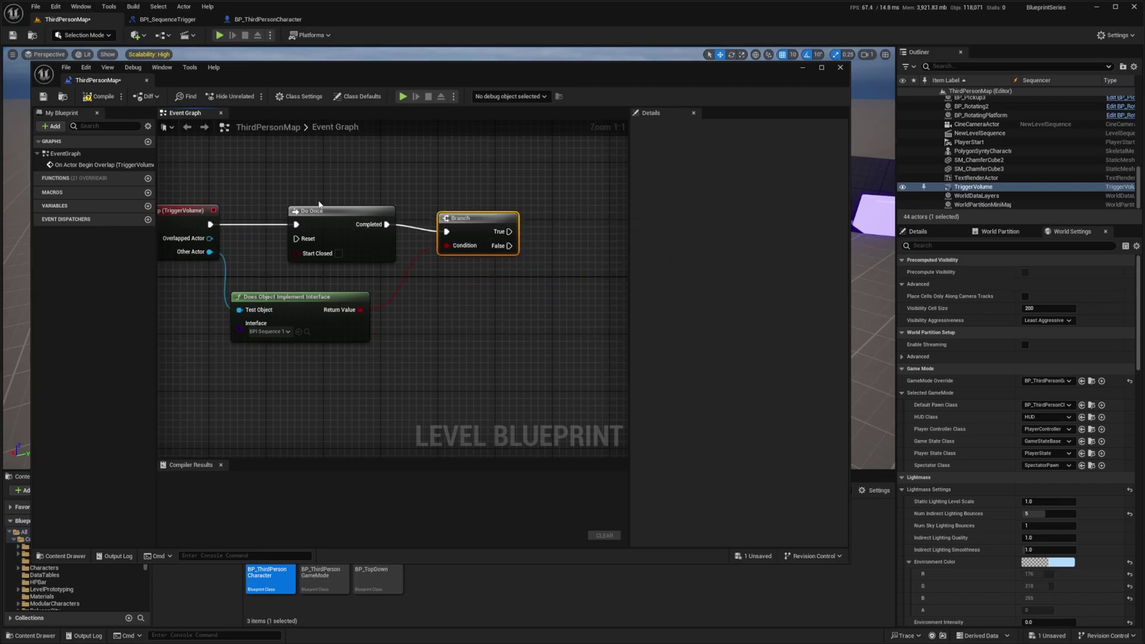
{"action": "key", "text": "q"}
{"action": "right_click_drag", "start_coordinate": [497, 225], "coordinate": [437, 222]}
{"action": "left_click_drag", "start_coordinate": [504, 224], "coordinate": [519, 225]}
{"action": "type", "text": "play"}
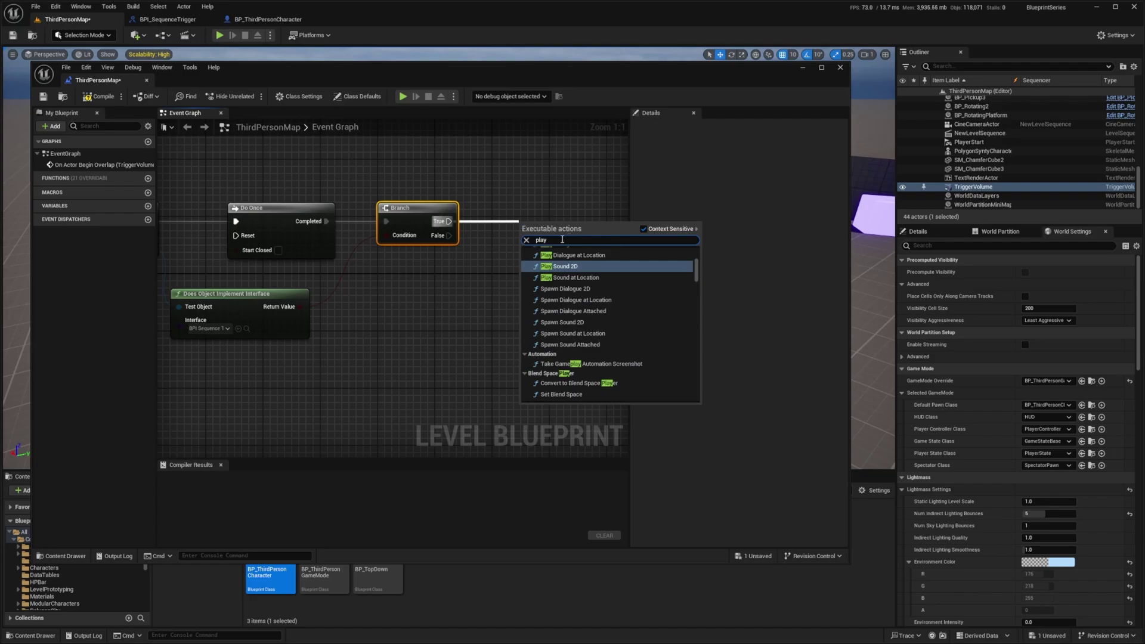
{"action": "left_click", "coordinate": [500, 189]}
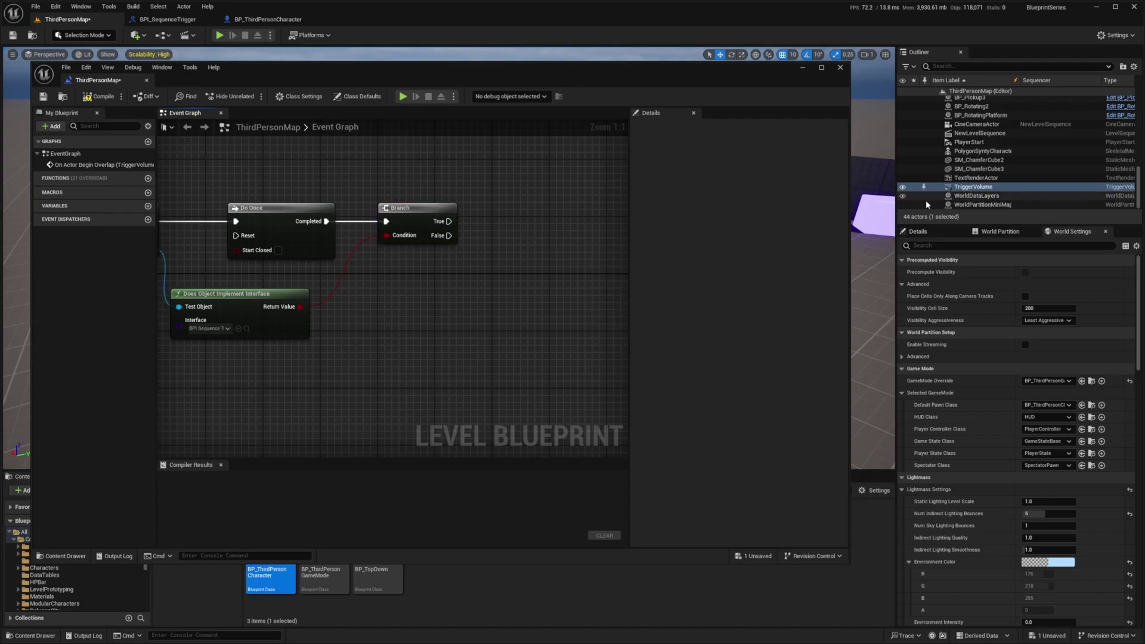
Find the NewLevelSequence actor in the level and place a reference to it in the graph below the Branch node
{"action": "left_click", "coordinate": [547, 58]}
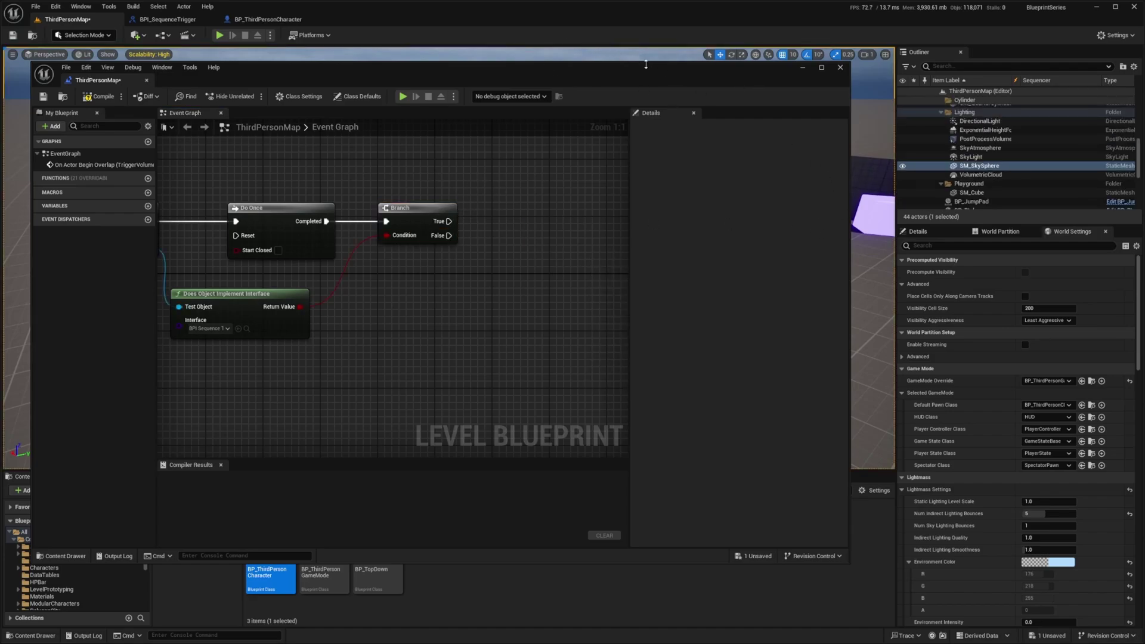
{"action": "type", "text": "new"}
{"action": "double_click", "coordinate": [967, 101]}
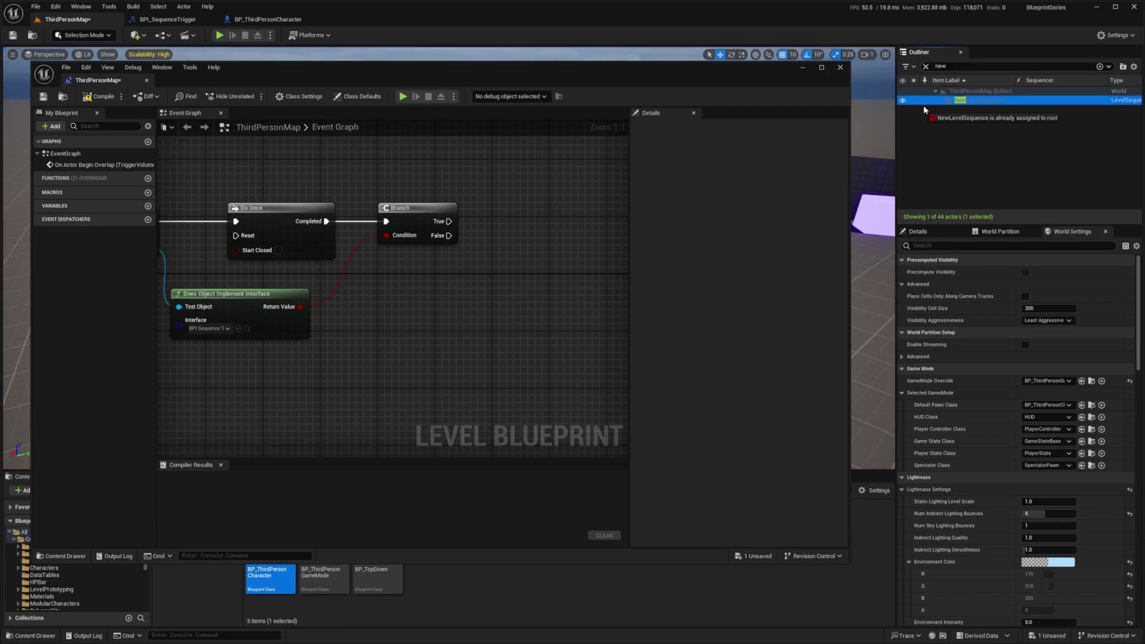
{"action": "left_click_drag", "start_coordinate": [503, 266], "coordinate": [504, 245]}
{"action": "right_click_drag", "start_coordinate": [551, 240], "coordinate": [478, 243]}
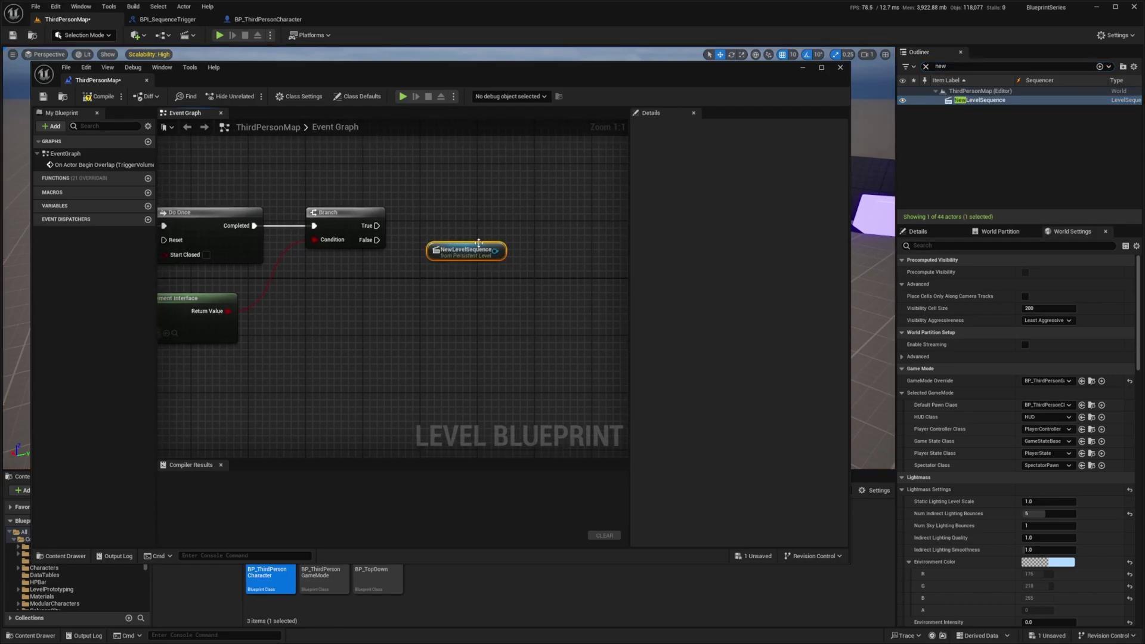
{"action": "left_click_drag", "start_coordinate": [459, 254], "coordinate": [373, 303]}
Add a Get Sequence Player node fed by the NewLevelSequence reference
{"action": "left_click_drag", "start_coordinate": [410, 300], "coordinate": [500, 305]}
{"action": "type", "text": "play"}
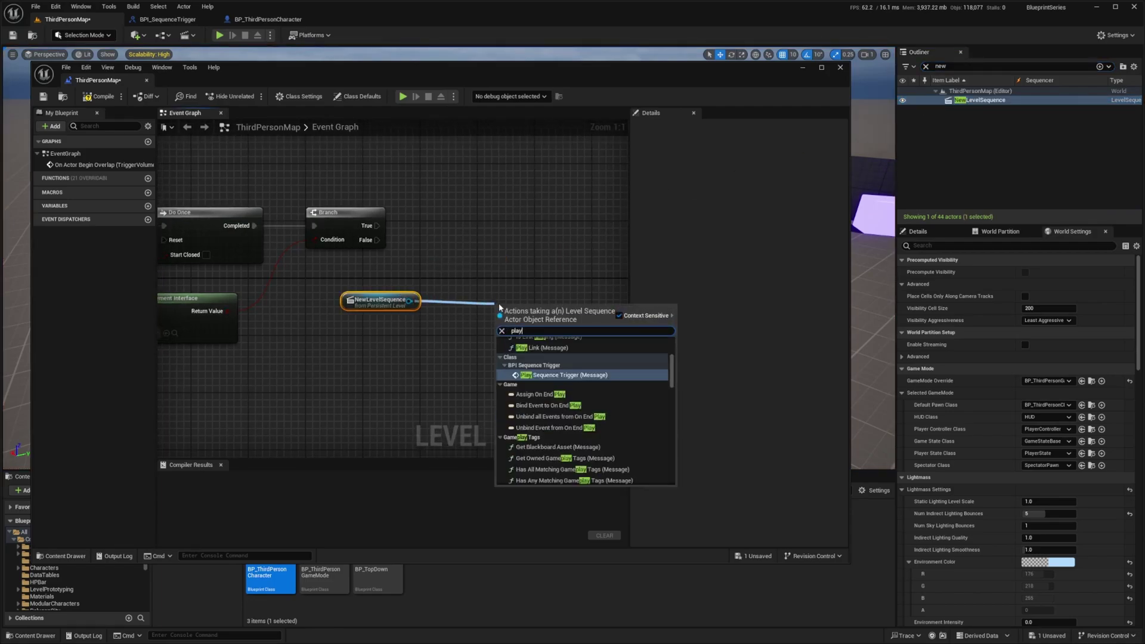
{"action": "scroll", "coordinate": [530, 365], "scroll_direction": "up", "scroll_amount": 3}
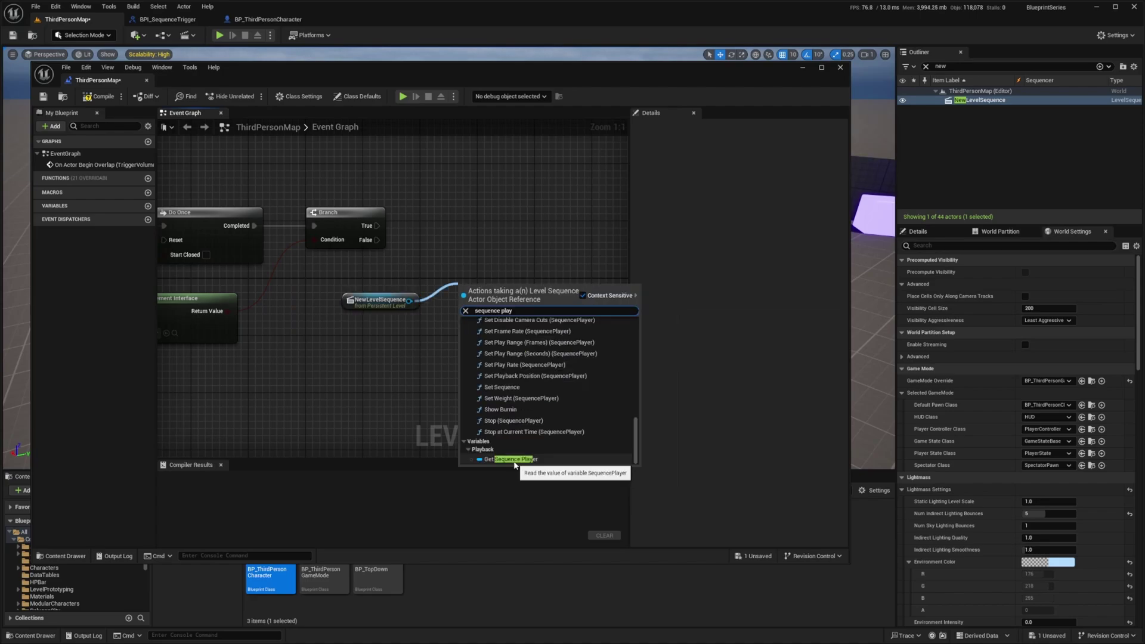
{"action": "left_click", "coordinate": [516, 462]}
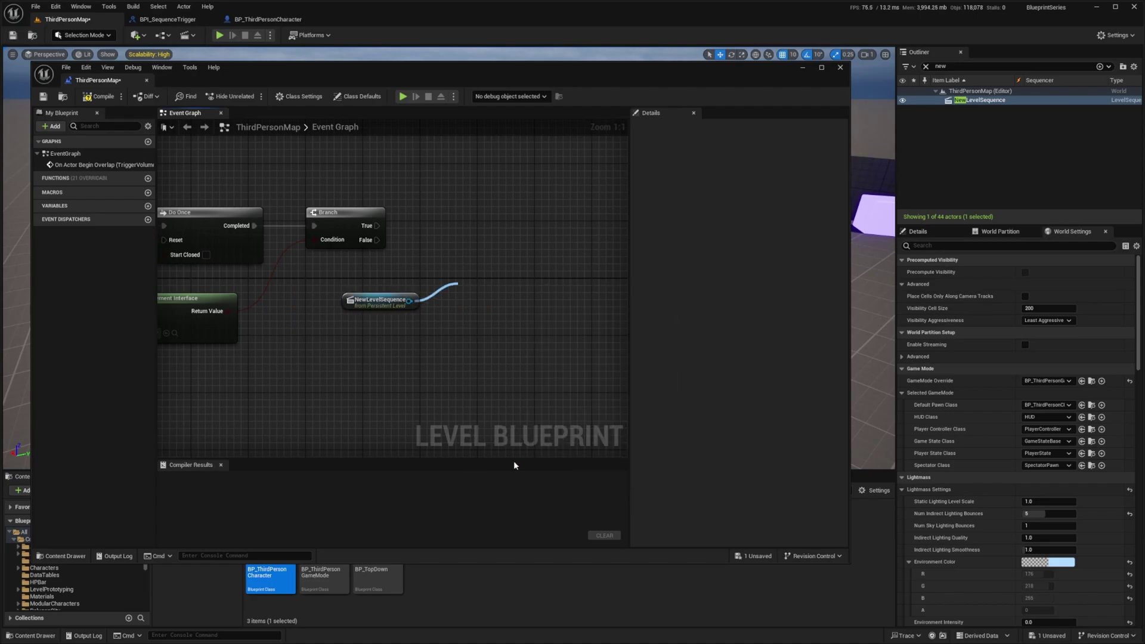
Add a Play node targeting the Sequence Player and connect the Branch node's True output to it
{"action": "left_click_drag", "start_coordinate": [512, 279], "coordinate": [527, 233]}
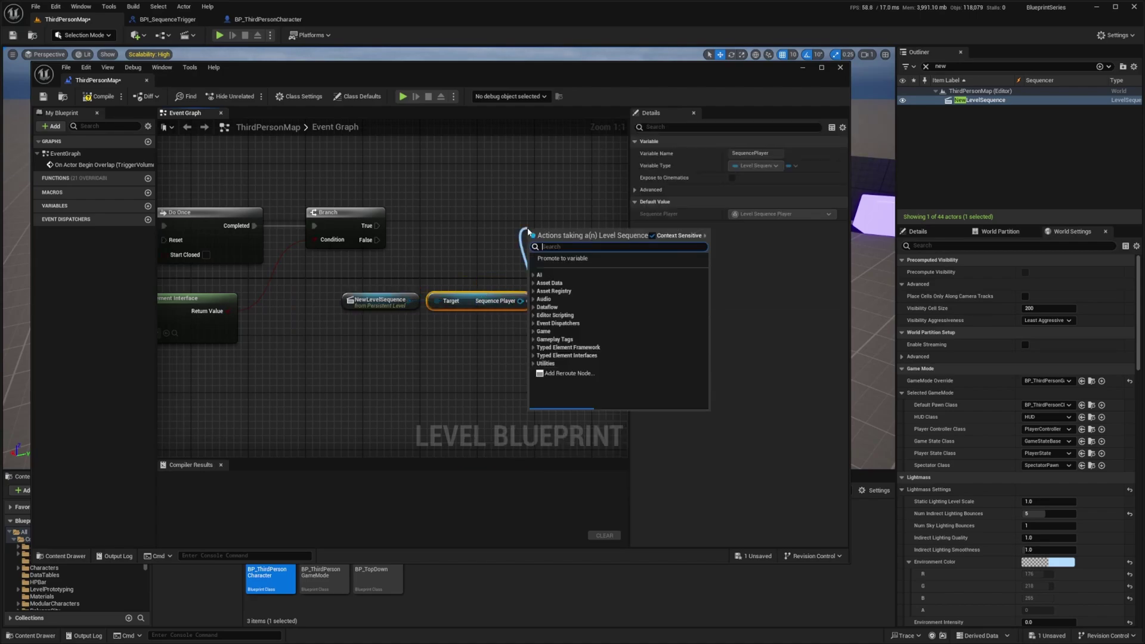
{"action": "type", "text": "play"}
{"action": "key", "text": "Return"}
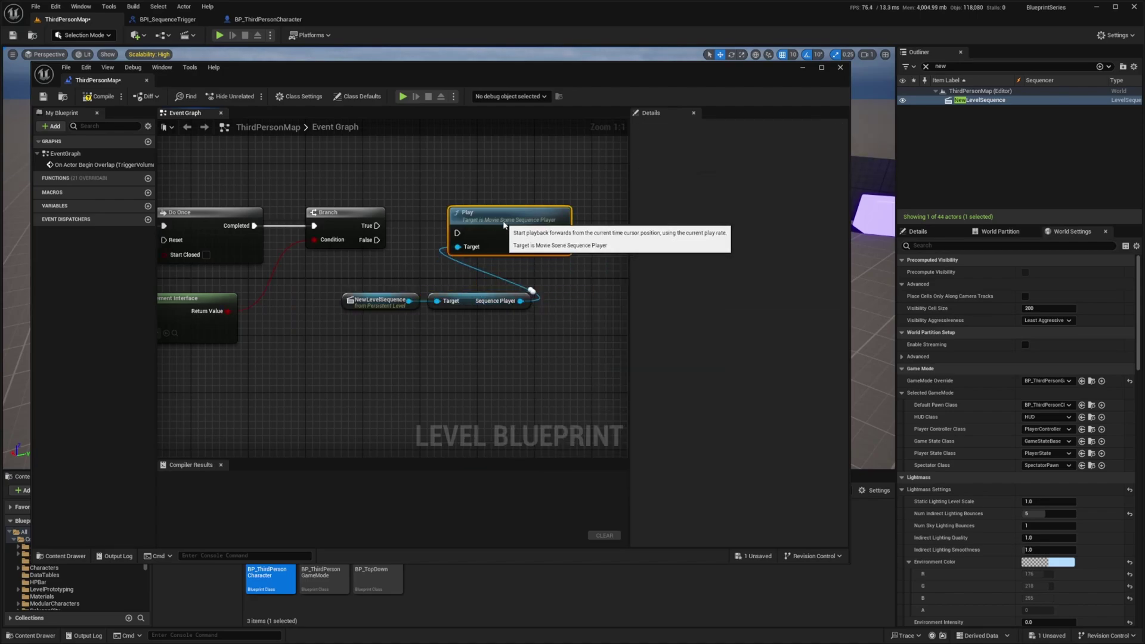
{"action": "left_click_drag", "start_coordinate": [377, 226], "coordinate": [454, 232]}
Add a Disable Input node targeting the overlap event's Other Actor and run it after the Play node
{"action": "right_click_drag", "start_coordinate": [529, 239], "coordinate": [750, 242]}
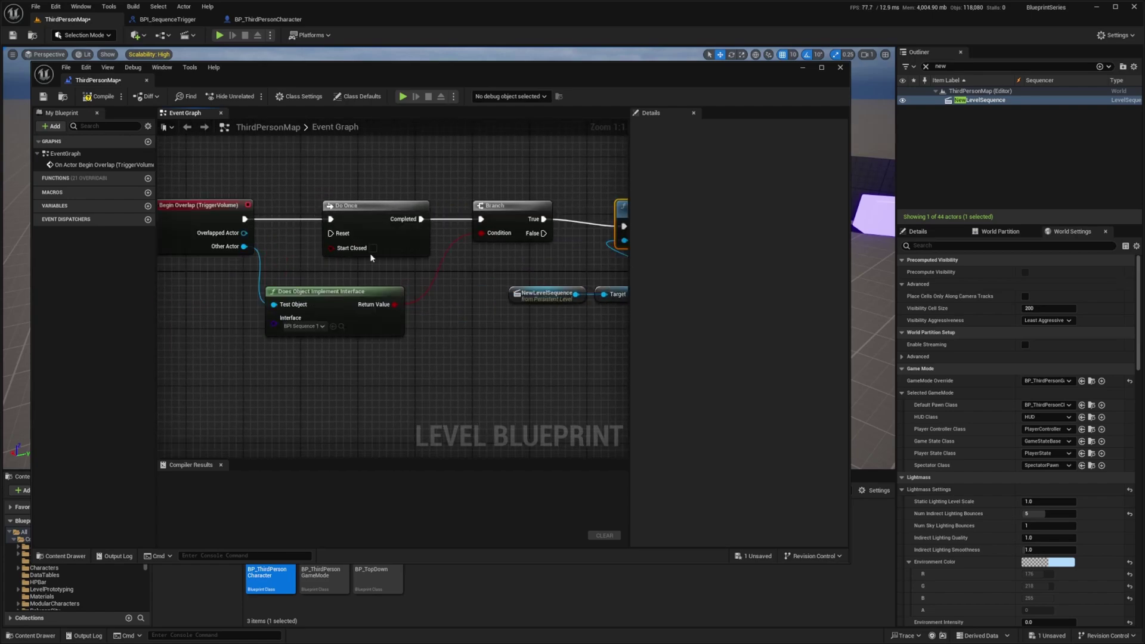
{"action": "left_click_drag", "start_coordinate": [288, 256], "coordinate": [311, 328]}
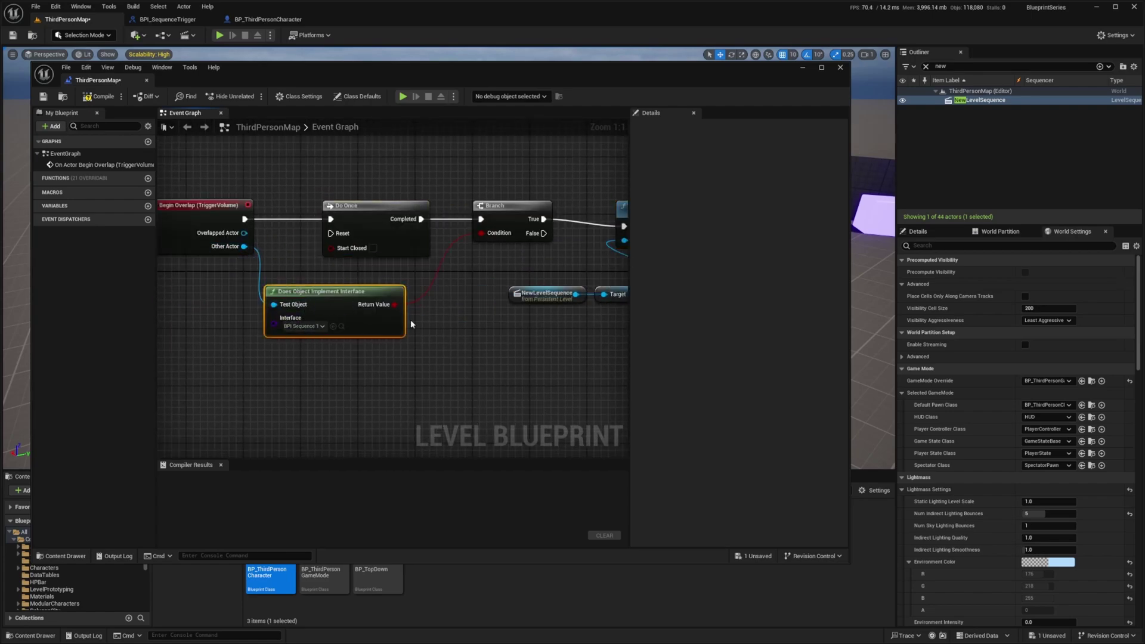
{"action": "left_click_drag", "start_coordinate": [285, 270], "coordinate": [537, 202]}
{"action": "type", "text": "disabl"}
{"action": "key", "text": "Return"}
{"action": "left_click_drag", "start_coordinate": [485, 226], "coordinate": [540, 221]}
{"action": "left_click_drag", "start_coordinate": [554, 213], "coordinate": [554, 233]}
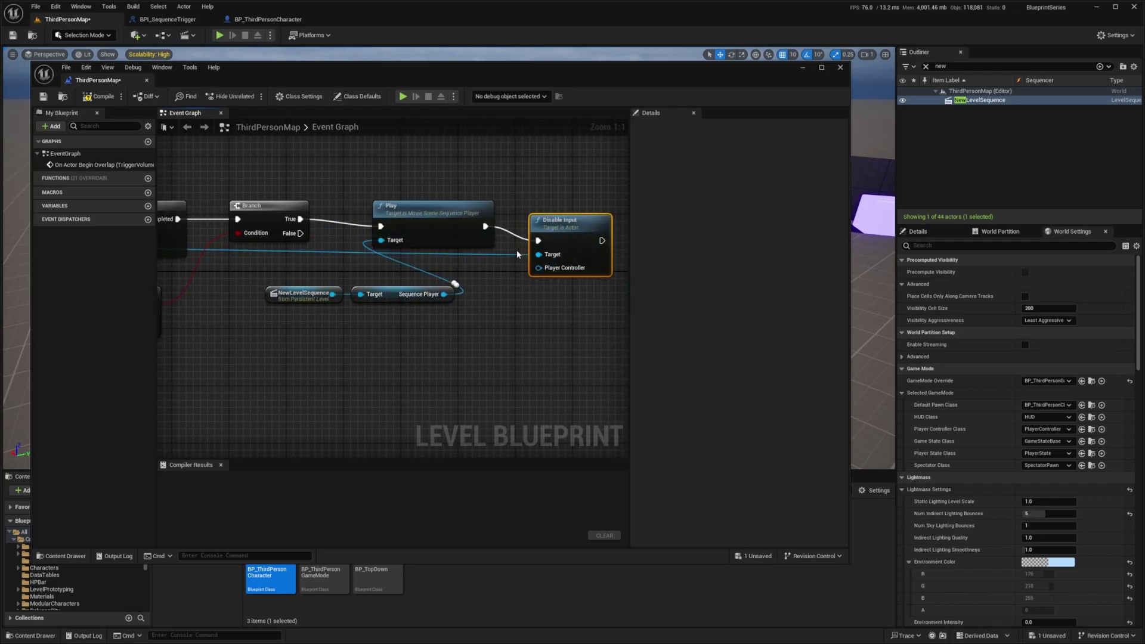
Add reroute points to the Other Actor wire leading to Disable Input and route it beneath the nodes
{"action": "double_click", "coordinate": [517, 255]}
{"action": "right_click_drag", "start_coordinate": [322, 233], "coordinate": [626, 233]}
{"action": "double_click", "coordinate": [328, 246]}
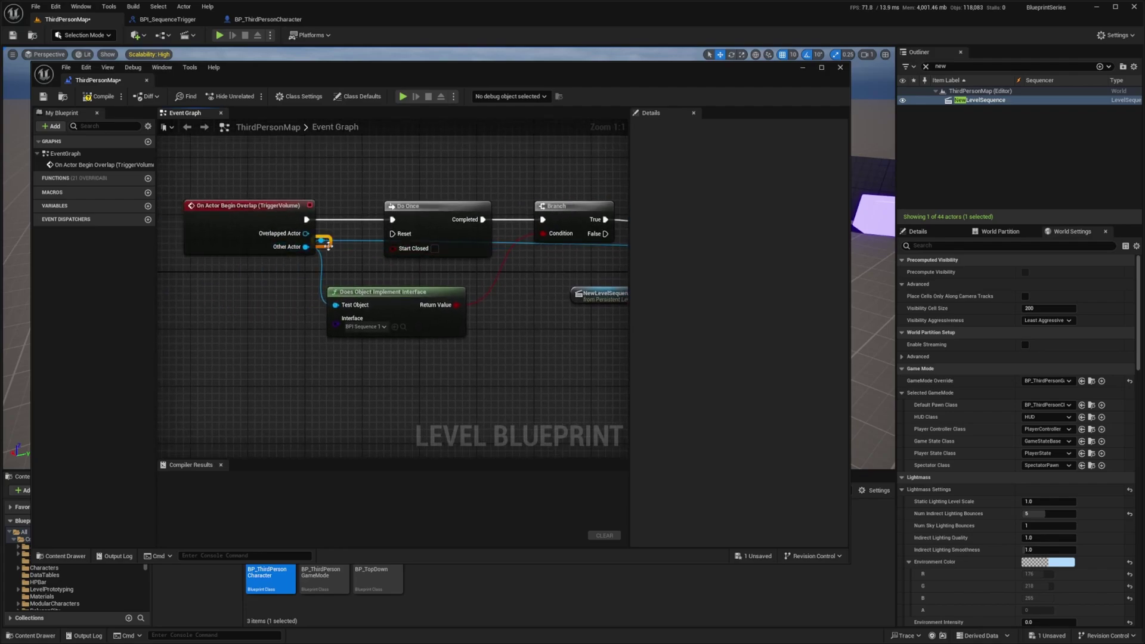
{"action": "left_click_drag", "start_coordinate": [330, 246], "coordinate": [329, 274]}
Add a Get Duration node from the Sequence Player and convert its result with a QualifiedFrameTime To Seconds node
{"action": "right_click_drag", "start_coordinate": [569, 253], "coordinate": [233, 258]}
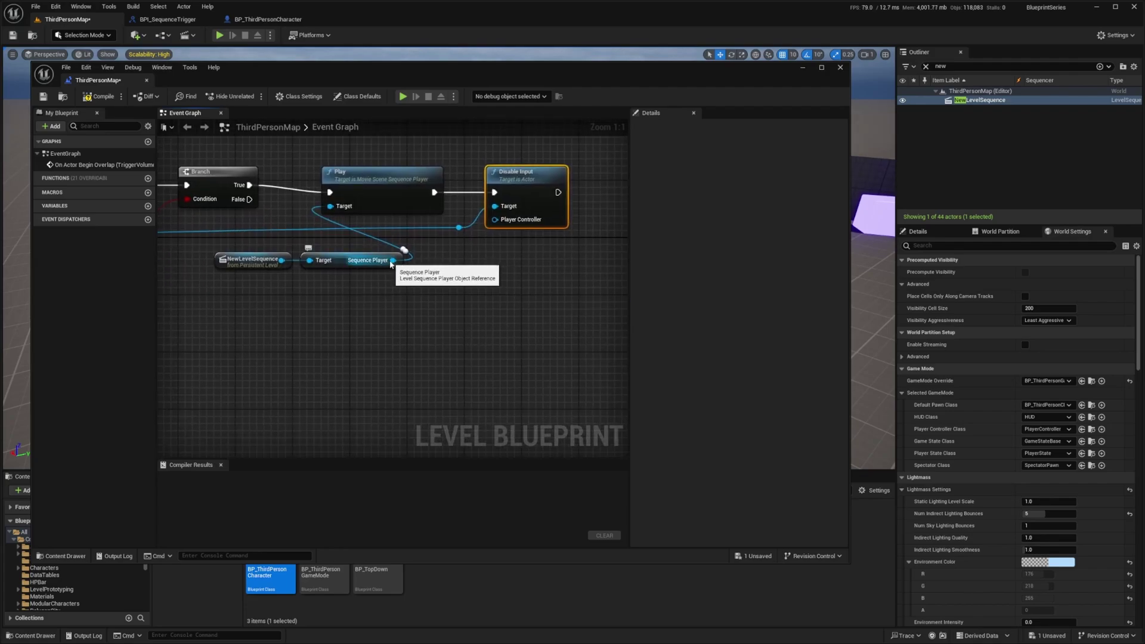
{"action": "left_click_drag", "start_coordinate": [390, 263], "coordinate": [512, 279]}
{"action": "type", "text": "get dur"}
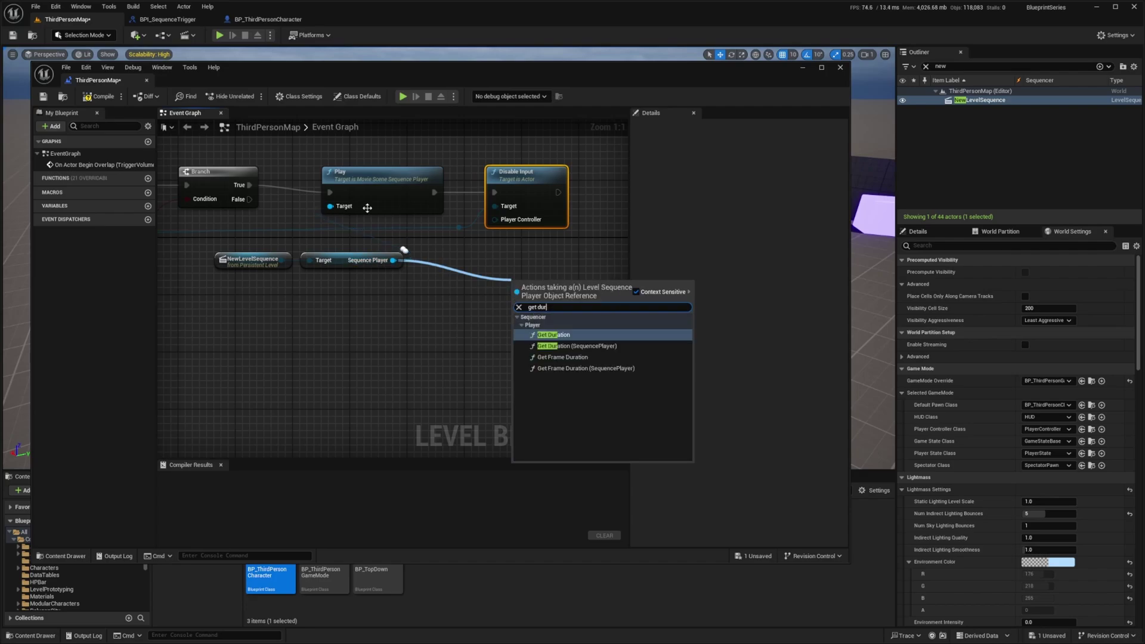
{"action": "left_click", "coordinate": [559, 336]}
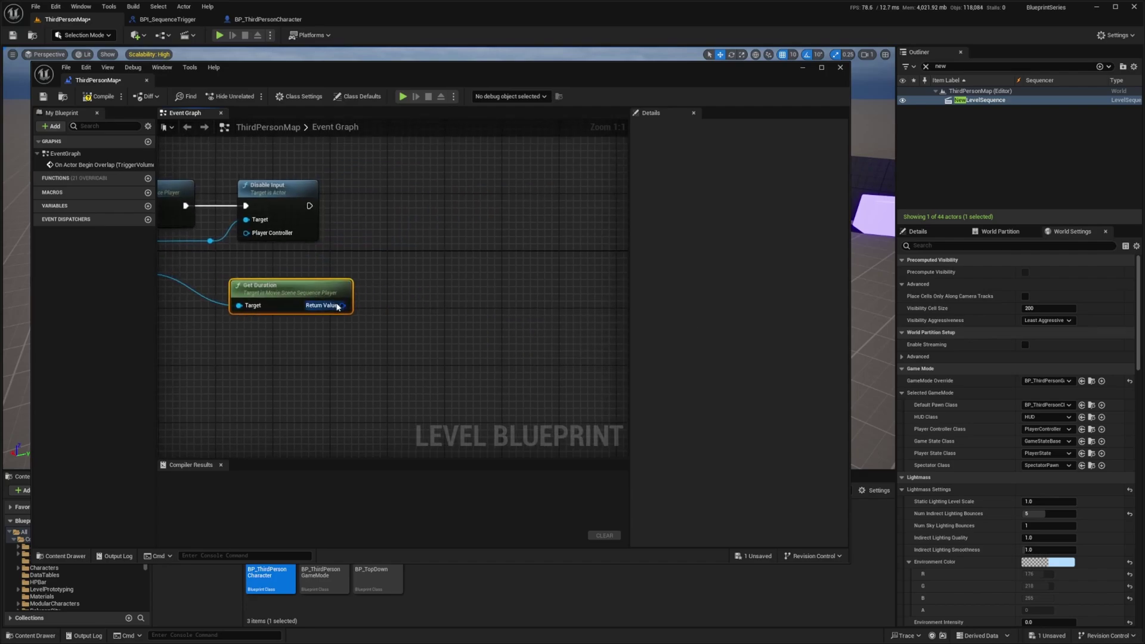
{"action": "left_click_drag", "start_coordinate": [342, 305], "coordinate": [410, 304]}
{"action": "type", "text": "quali"}
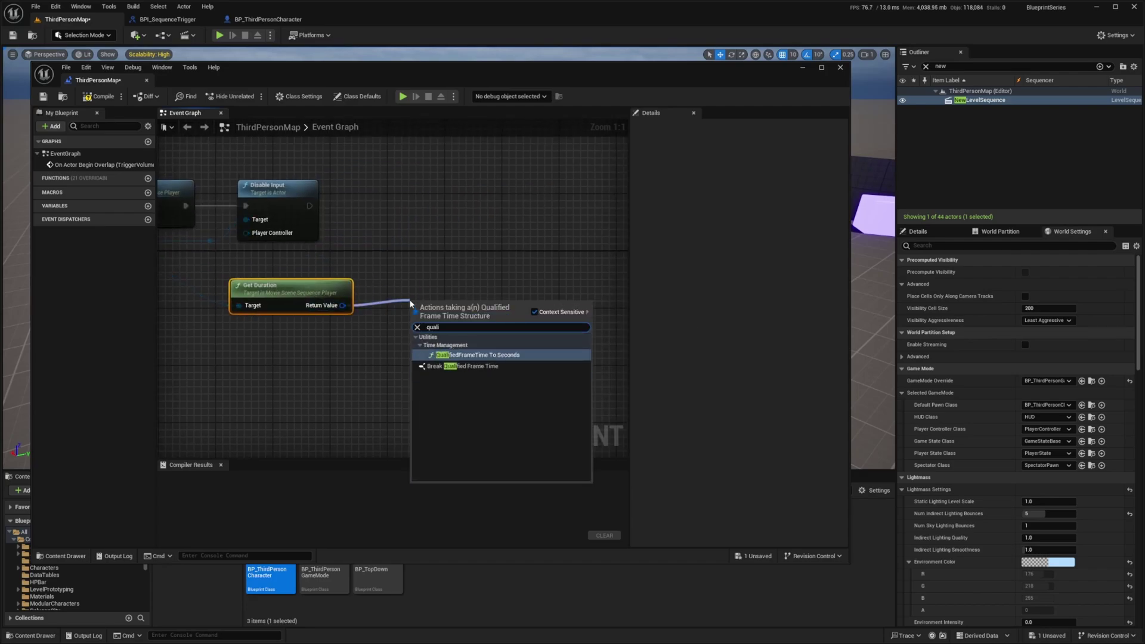
{"action": "left_click", "coordinate": [520, 355]}
{"action": "left_click_drag", "start_coordinate": [475, 305], "coordinate": [561, 302]}
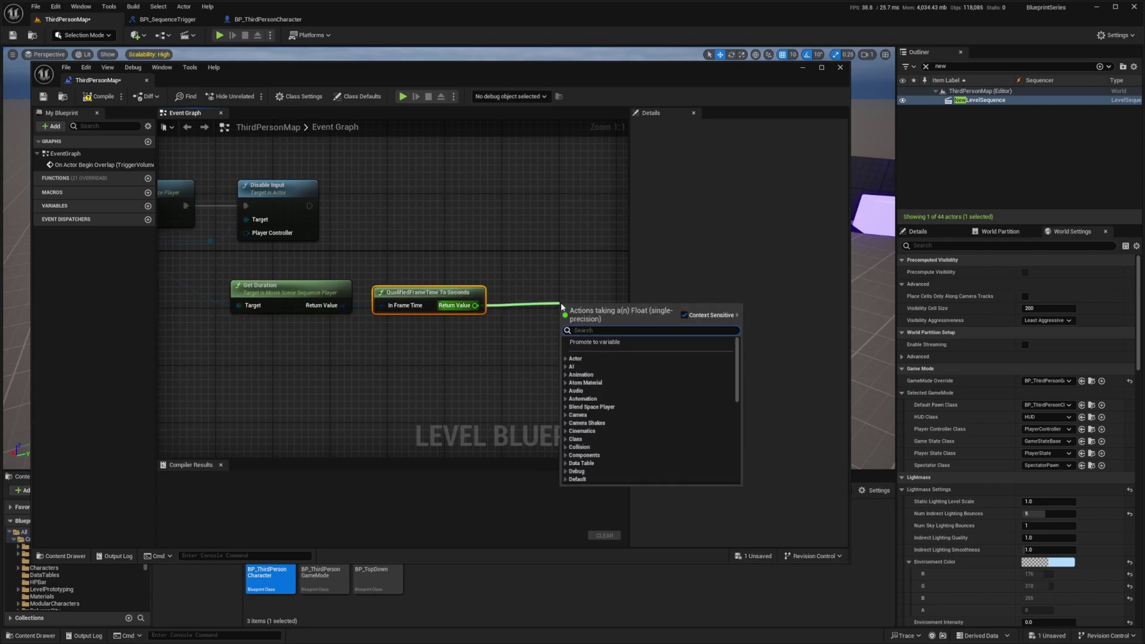
{"action": "type", "text": "dura"}
{"action": "left_click", "coordinate": [514, 279]}
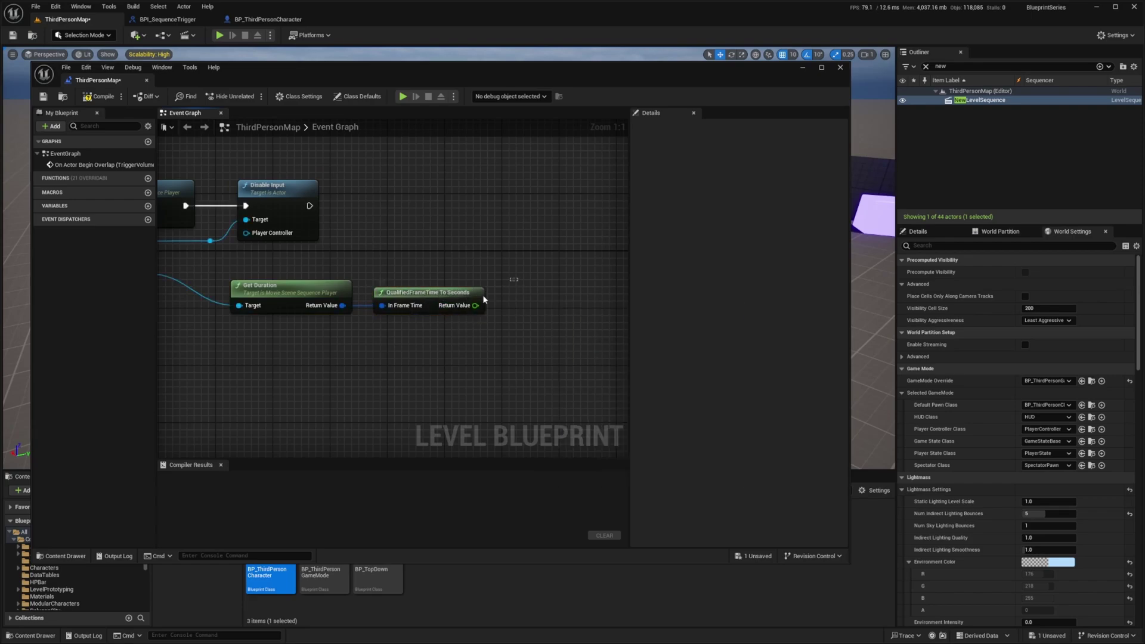
Add a Delay node after Disable Input, with its duration fed by the QualifiedFrameTime To Seconds result
{"action": "left_click_drag", "start_coordinate": [530, 229], "coordinate": [400, 199]}
{"action": "type", "text": "delay"}
{"action": "key", "text": "Return"}
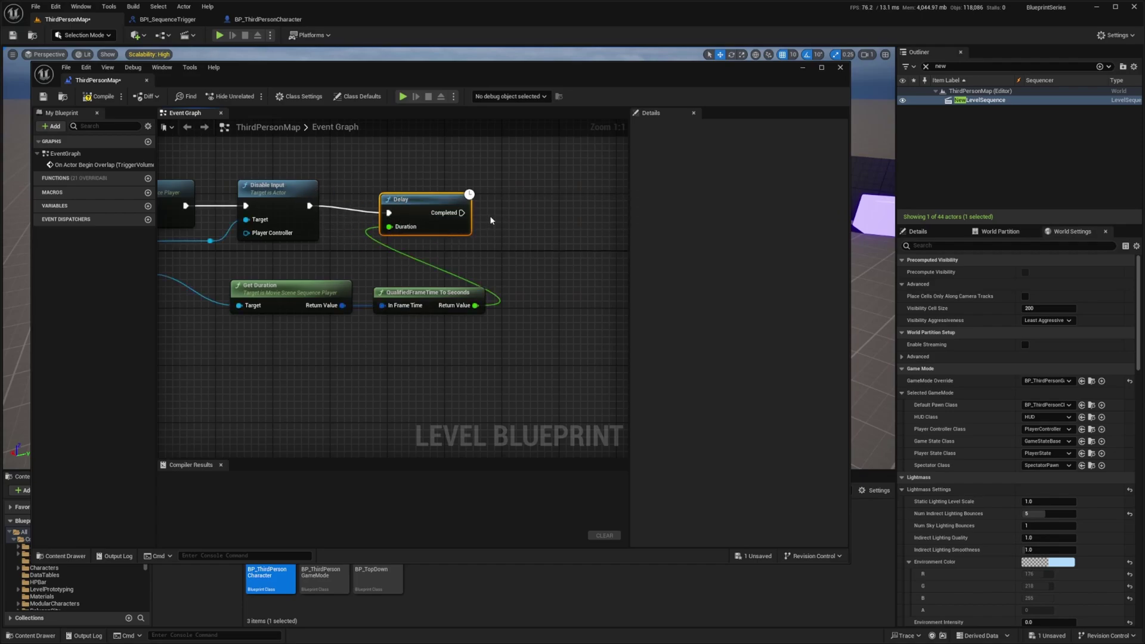
Add an Enable Input node after the Delay node's Completed output and straighten the connection
{"action": "right_click_drag", "start_coordinate": [490, 220], "coordinate": [434, 219]}
{"action": "left_click_drag", "start_coordinate": [404, 210], "coordinate": [483, 212]}
{"action": "type", "text": "e"}
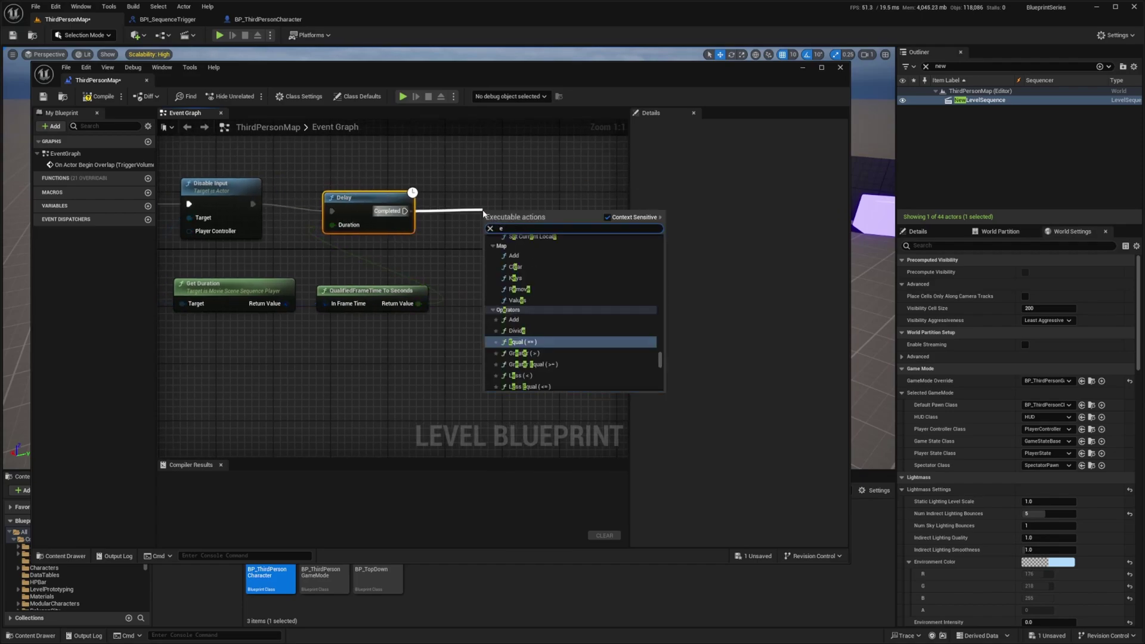
{"action": "type", "text": "nable input"}
{"action": "key", "text": "Return"}
{"action": "key", "text": "q"}
Connect the Other Actor wire to Enable Input's target and add a reroute point before the node
{"action": "right_click_drag", "start_coordinate": [298, 248], "coordinate": [417, 252]}
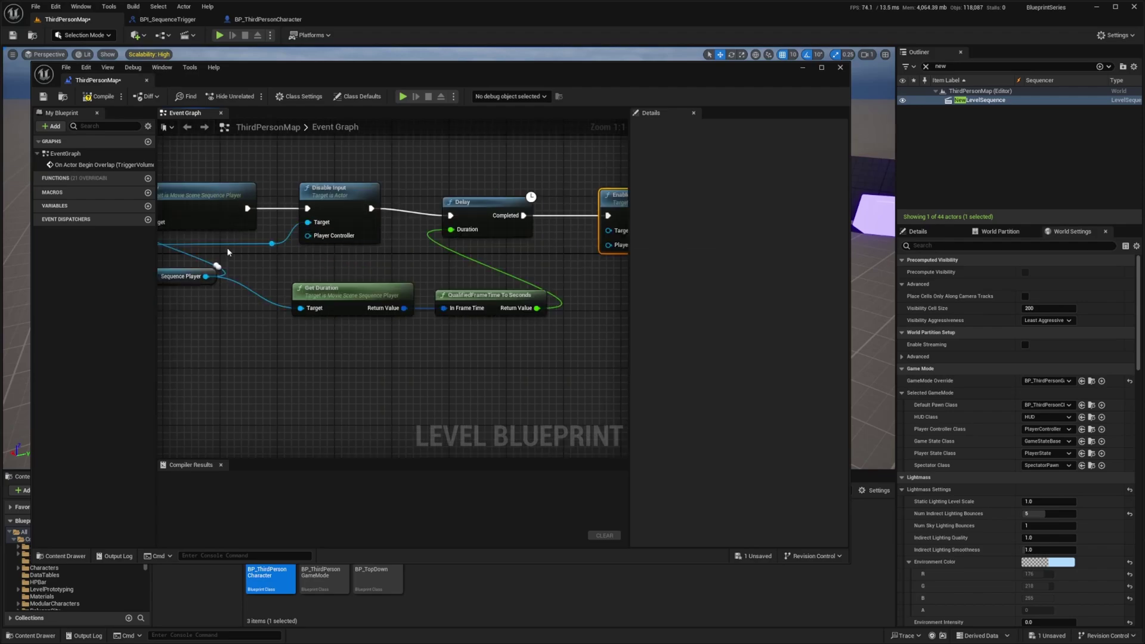
{"action": "right_click_drag", "start_coordinate": [272, 244], "coordinate": [411, 256]}
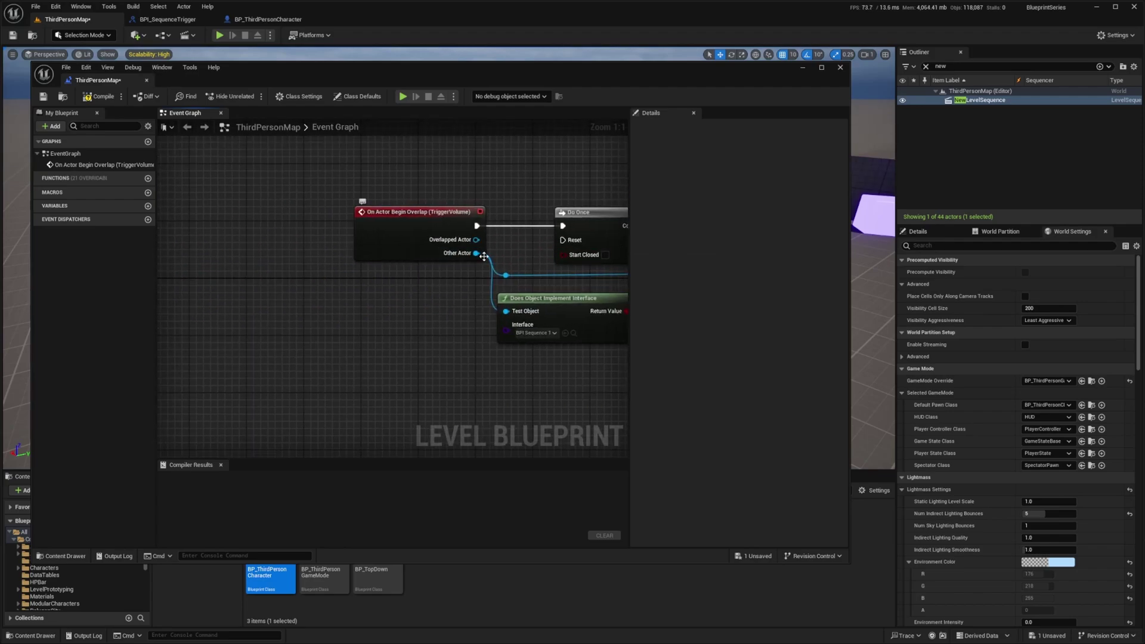
{"action": "left_click_drag", "start_coordinate": [505, 275], "coordinate": [613, 251]}
{"action": "right_click_drag", "start_coordinate": [525, 290], "coordinate": [420, 257]}
{"action": "double_click", "coordinate": [467, 214]}
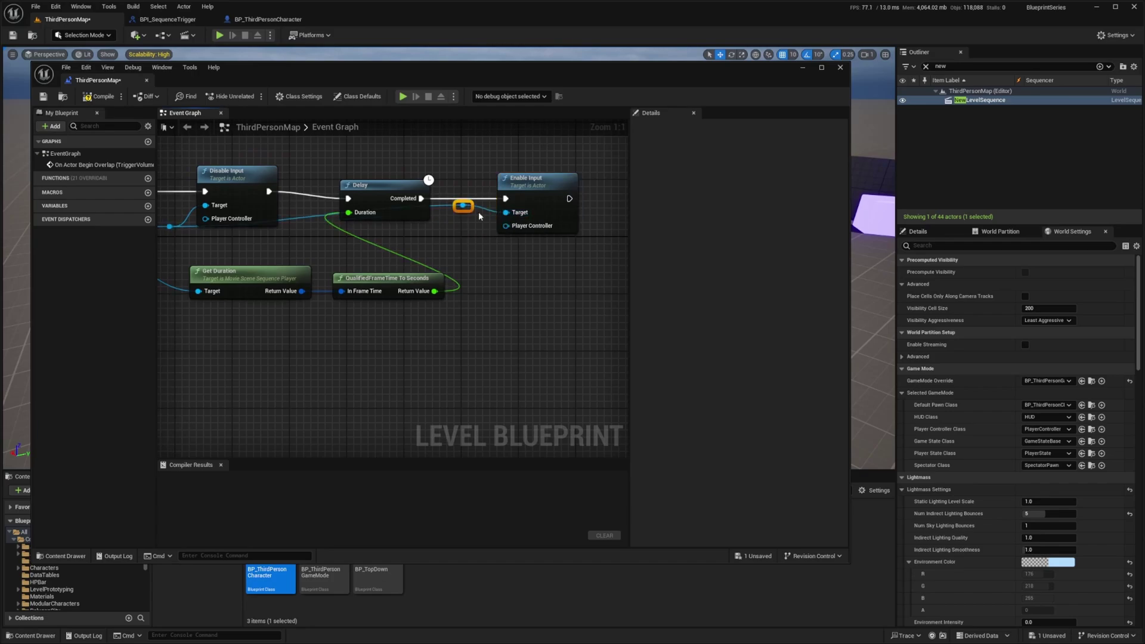
Narrow the My Blueprint area to enlarge the graph, then compile and save the Level Blueprint
{"action": "right_click_drag", "start_coordinate": [307, 165], "coordinate": [442, 188]}
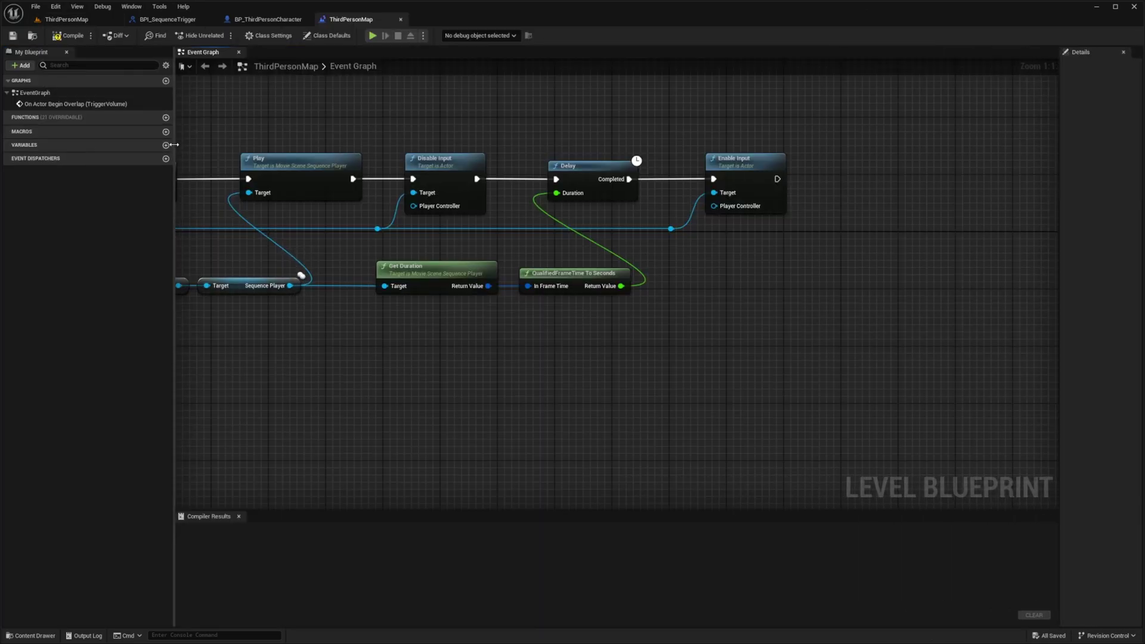
{"action": "left_click_drag", "start_coordinate": [174, 145], "coordinate": [84, 144]}
{"action": "right_click_drag", "start_coordinate": [171, 137], "coordinate": [698, 198]}
{"action": "left_click", "coordinate": [72, 37]}
{"action": "key", "text": "ctrl+s"}
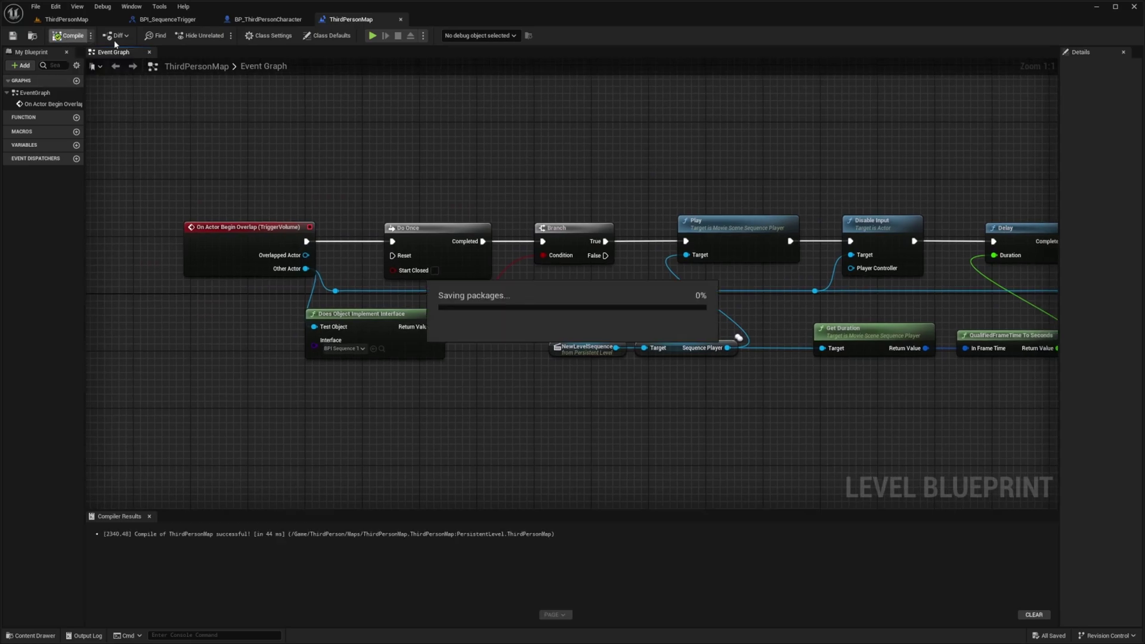
Review the finished node chain from the overlap event through Do Once, the interface check, Branch and Play to Enable Input
{"action": "scroll", "coordinate": [323, 169], "scroll_direction": "up", "scroll_amount": 3}
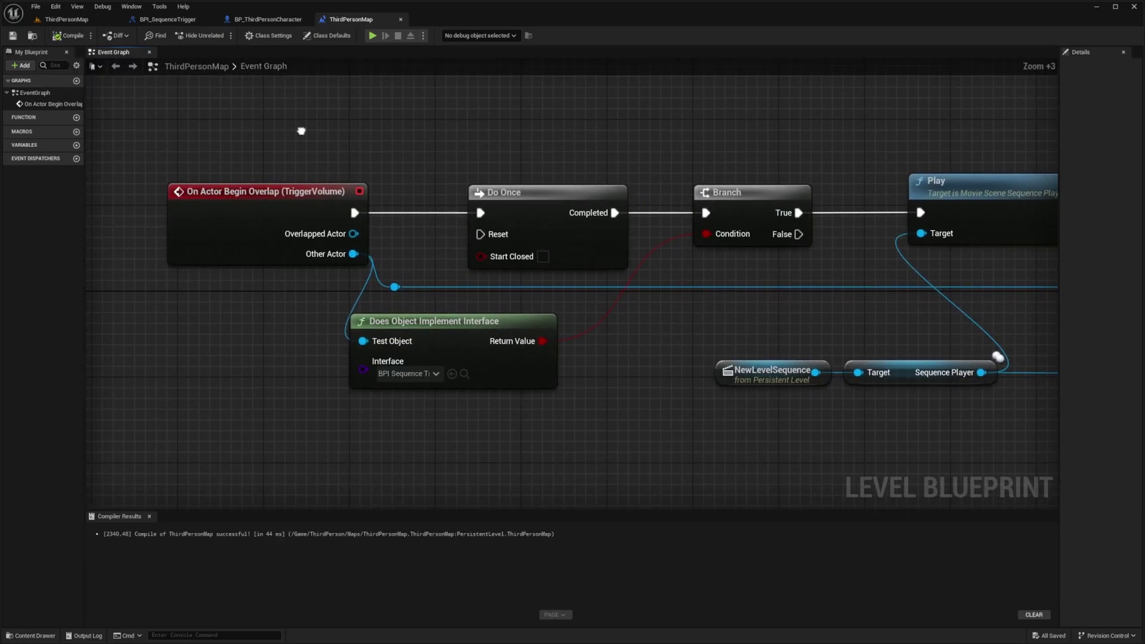
{"action": "left_click", "coordinate": [349, 209]}
{"action": "right_click_drag", "start_coordinate": [455, 235], "coordinate": [376, 212]}
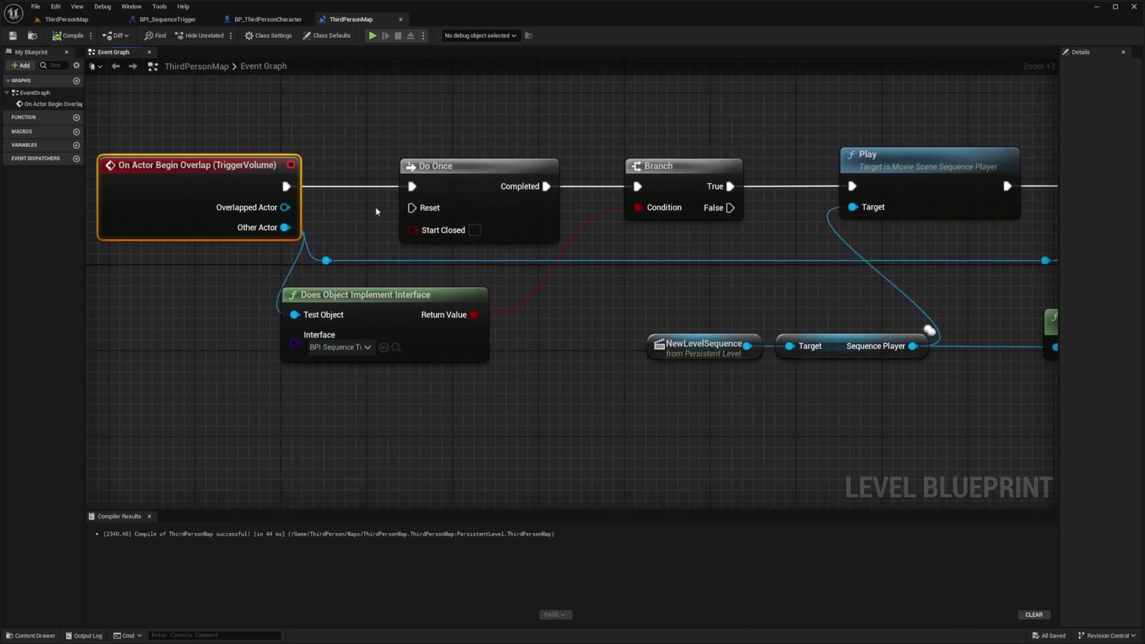
{"action": "left_click", "coordinate": [430, 290]}
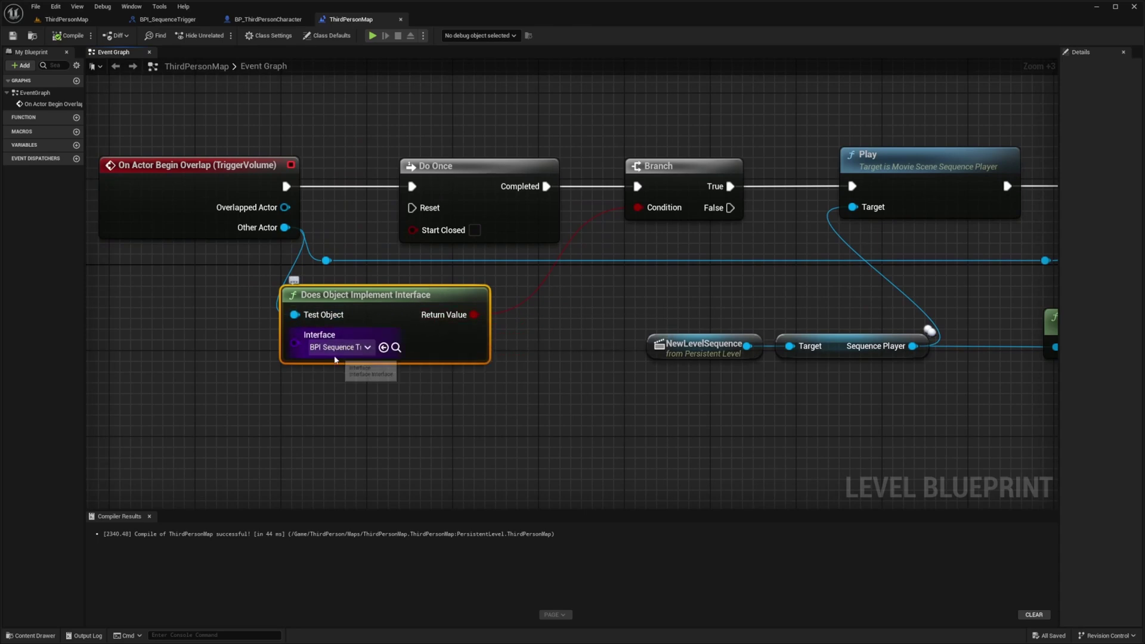
{"action": "right_click_drag", "start_coordinate": [586, 310], "coordinate": [460, 346]}
{"action": "left_click", "coordinate": [353, 231]}
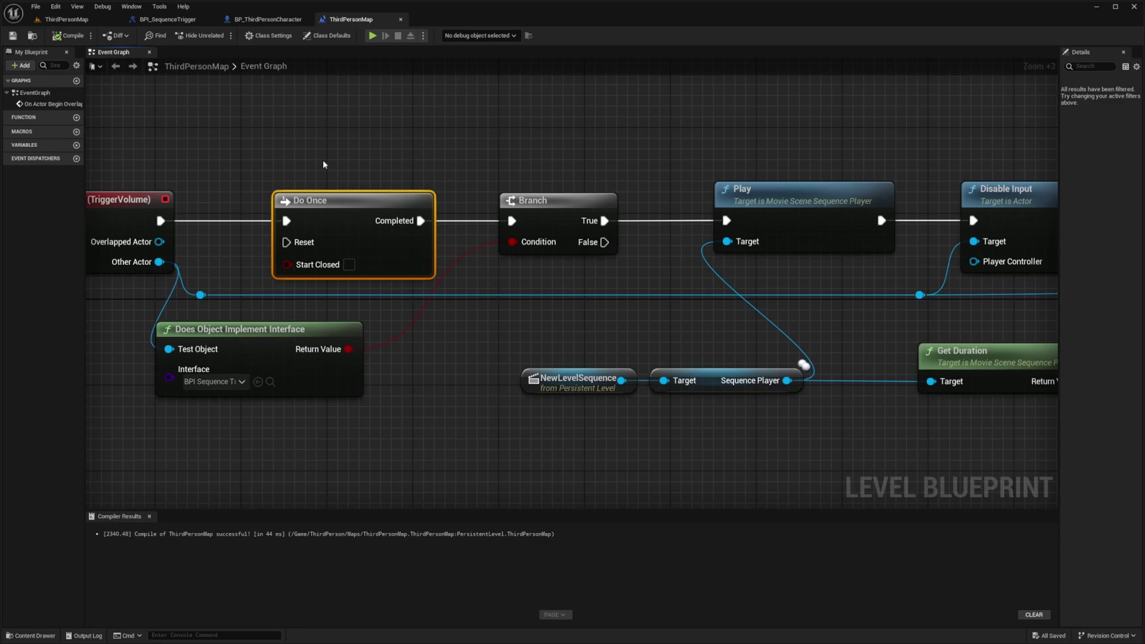
{"action": "right_click_drag", "start_coordinate": [445, 149], "coordinate": [315, 130]}
{"action": "left_click", "coordinate": [428, 194]}
{"action": "right_click_drag", "start_coordinate": [525, 135], "coordinate": [574, 140]}
{"action": "left_click", "coordinate": [253, 320]}
{"action": "right_click_drag", "start_coordinate": [443, 299], "coordinate": [237, 314]}
{"action": "left_click_drag", "start_coordinate": [540, 137], "coordinate": [515, 230]}
{"action": "right_click_drag", "start_coordinate": [541, 176], "coordinate": [289, 192]}
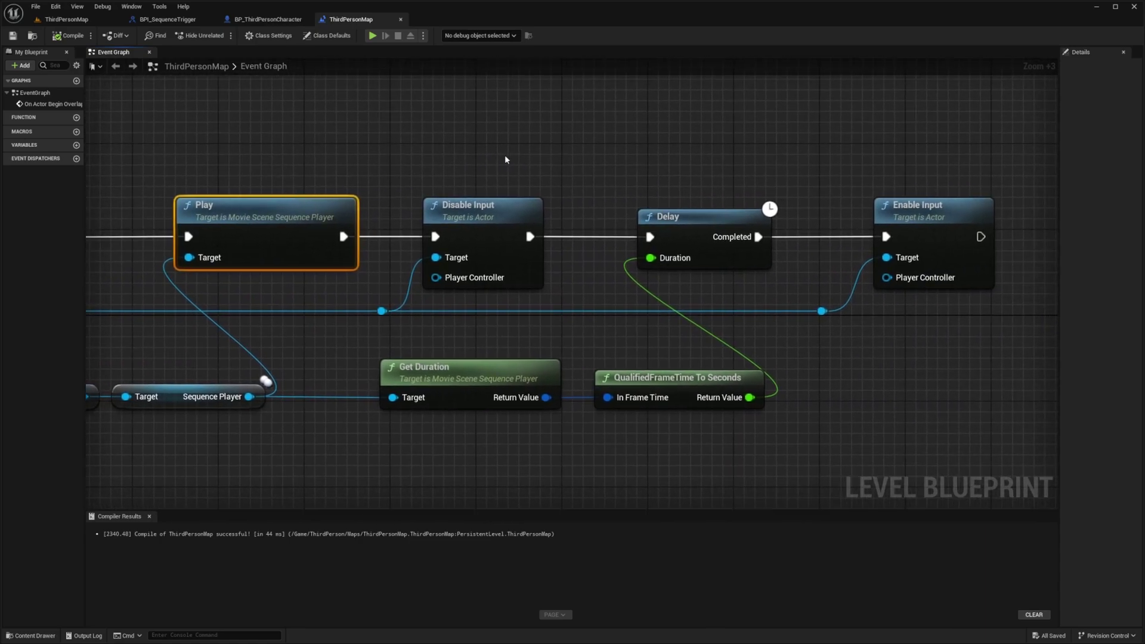
Examine how the Disable Input, Delay and Enable Input nodes follow one another in the Level Blueprint's chain
{"action": "left_click", "coordinate": [512, 205]}
{"action": "right_click_drag", "start_coordinate": [582, 166], "coordinate": [421, 149]}
{"action": "left_click_drag", "start_coordinate": [580, 145], "coordinate": [526, 225]}
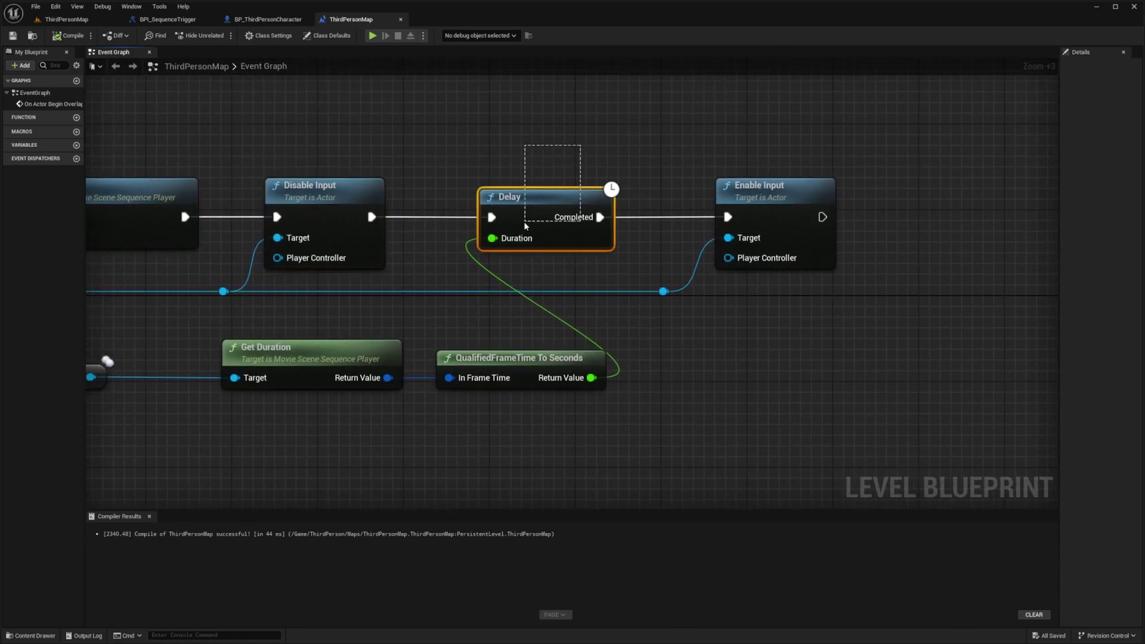
{"action": "left_click", "coordinate": [289, 202]}
{"action": "right_click_drag", "start_coordinate": [819, 119], "coordinate": [743, 120]}
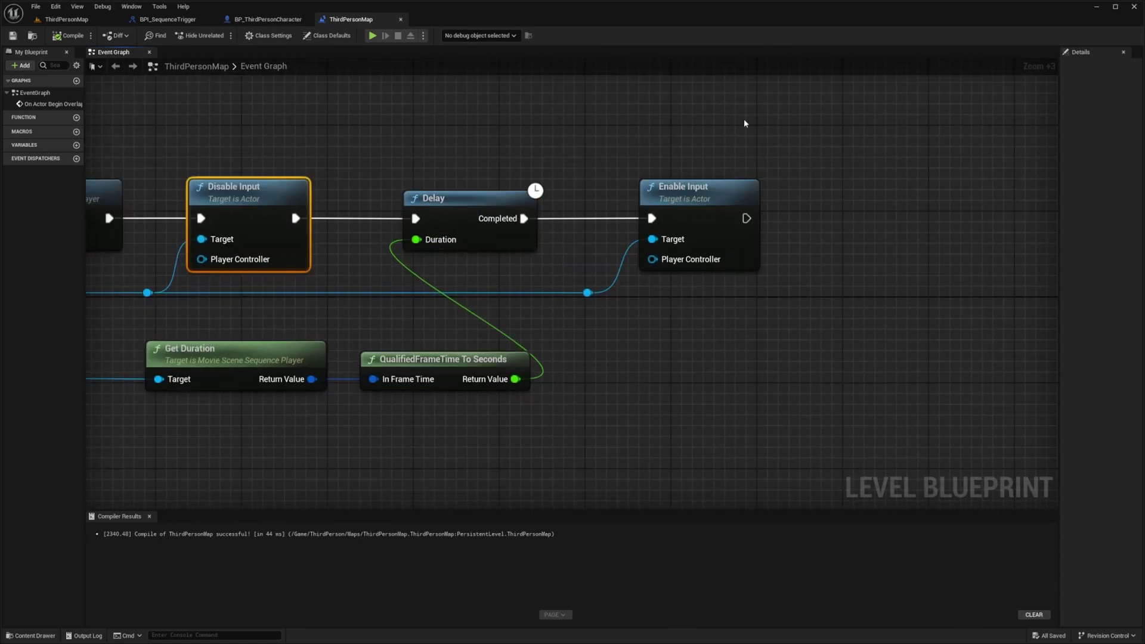
{"action": "left_click", "coordinate": [712, 215]}
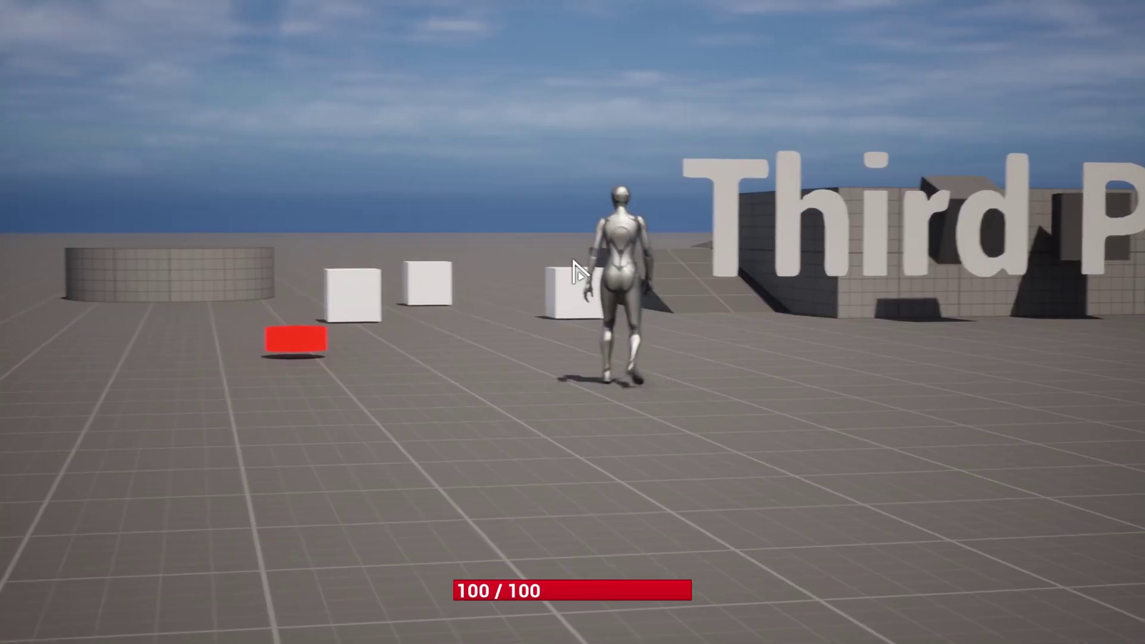
Play-test the level by moving the character in several directions and jumping to check player control around the cutscene
{"action": "key", "text": "d"}
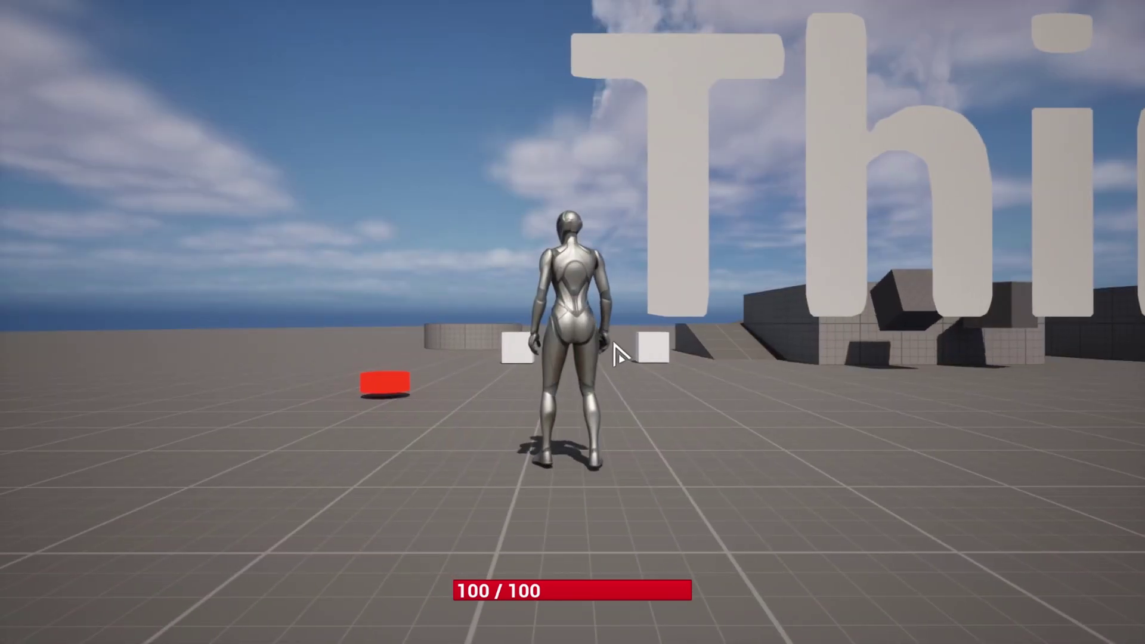
{"action": "key", "text": "w"}
{"action": "key", "text": "space"}
{"action": "key", "text": "s"}
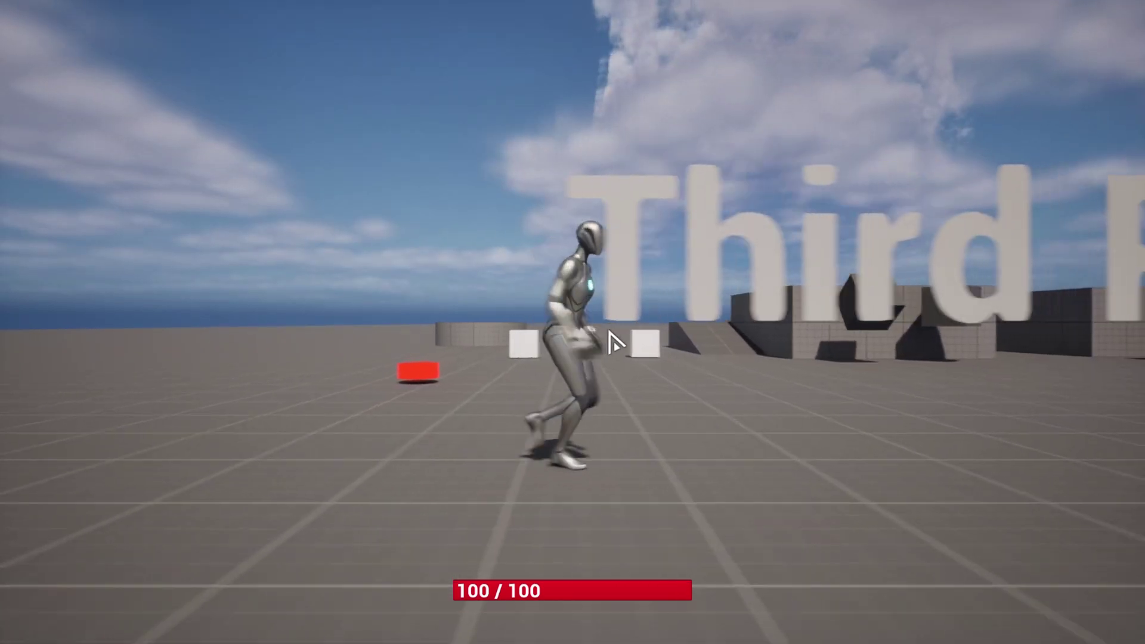
{"action": "key", "text": "w"}
{"action": "key", "text": "s"}
{"action": "key", "text": "d"}
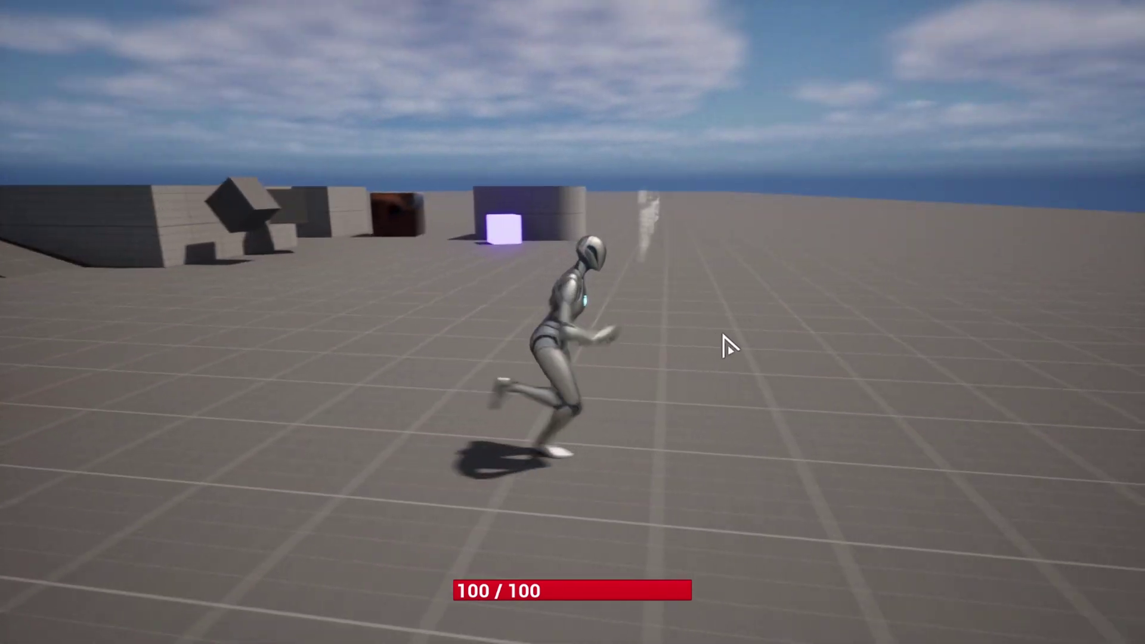
{"action": "key", "text": "s"}
{"action": "key", "text": "d"}
{"action": "key", "text": "s"}
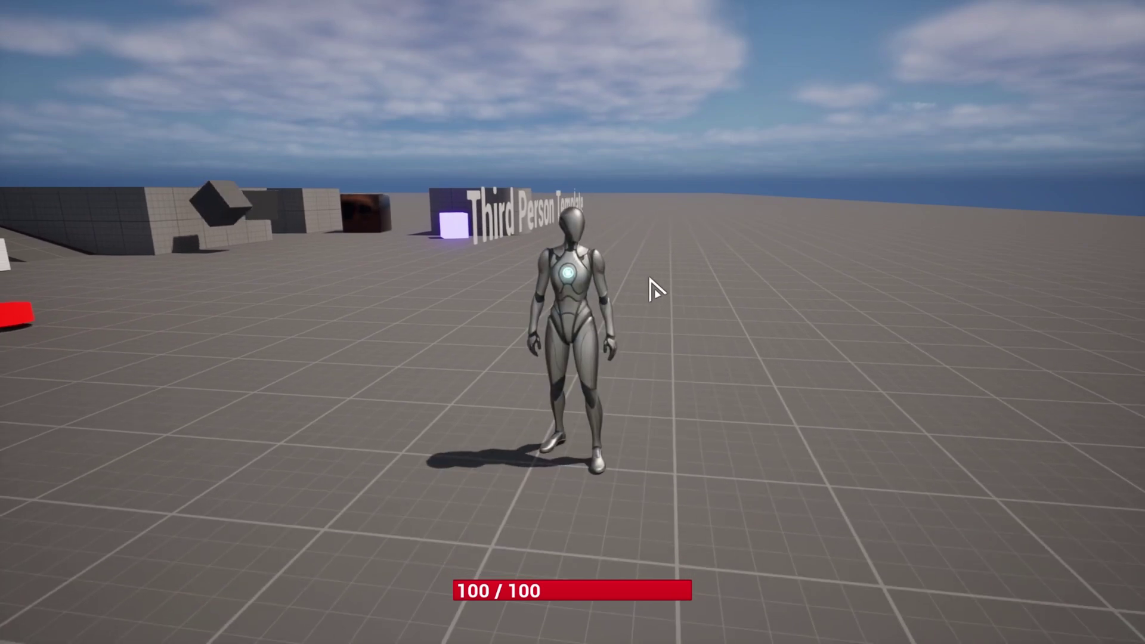